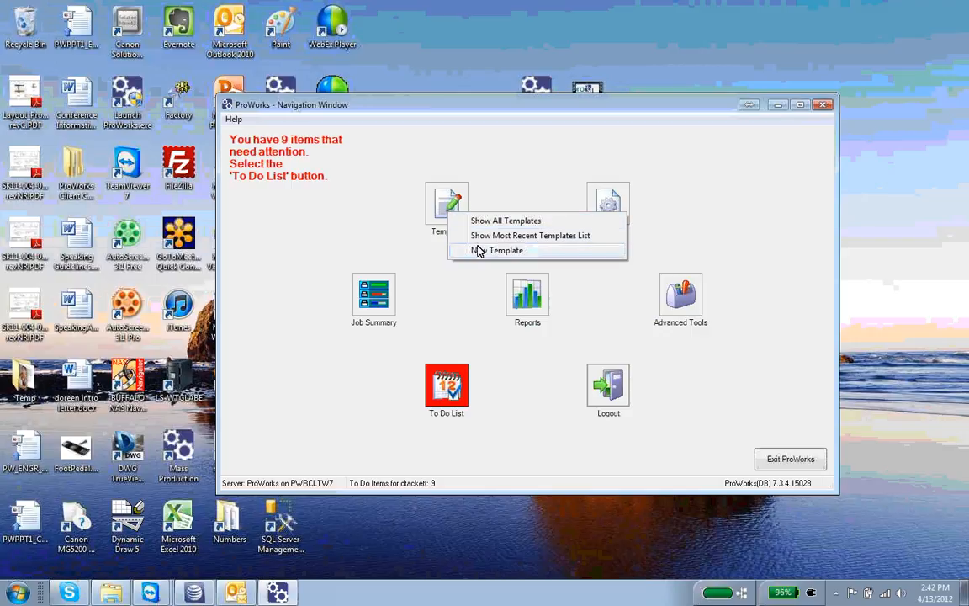
# Create a new template called "new name" with the existing product type Assembly.
pyautogui.click(478, 250)
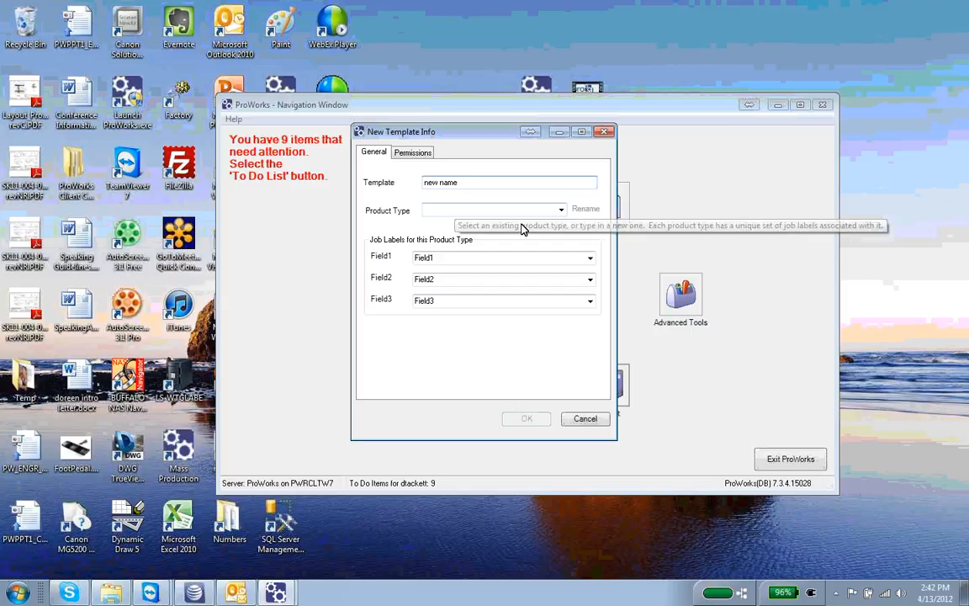
pyautogui.click(561, 209)
pyautogui.click(497, 242)
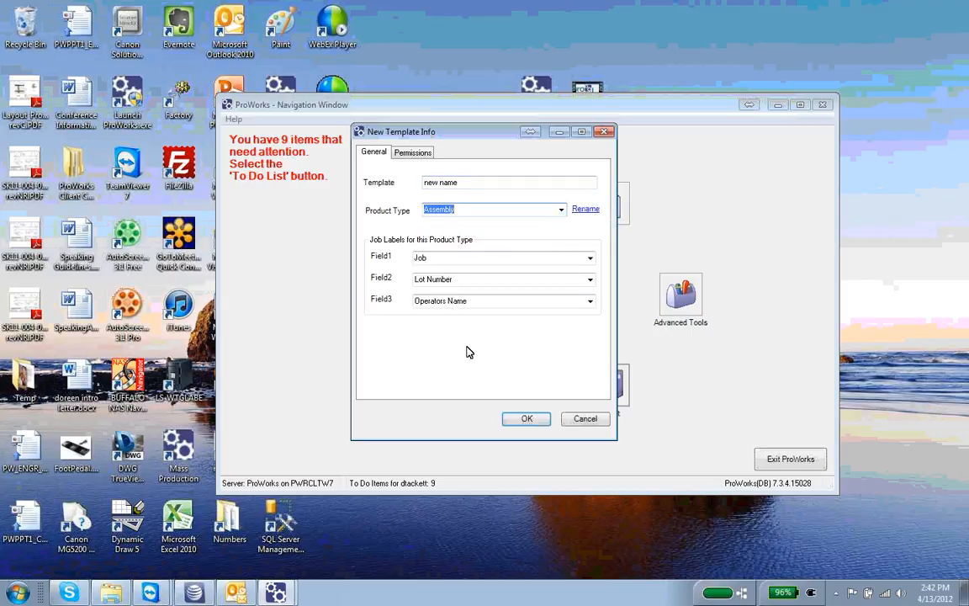
pyautogui.click(519, 420)
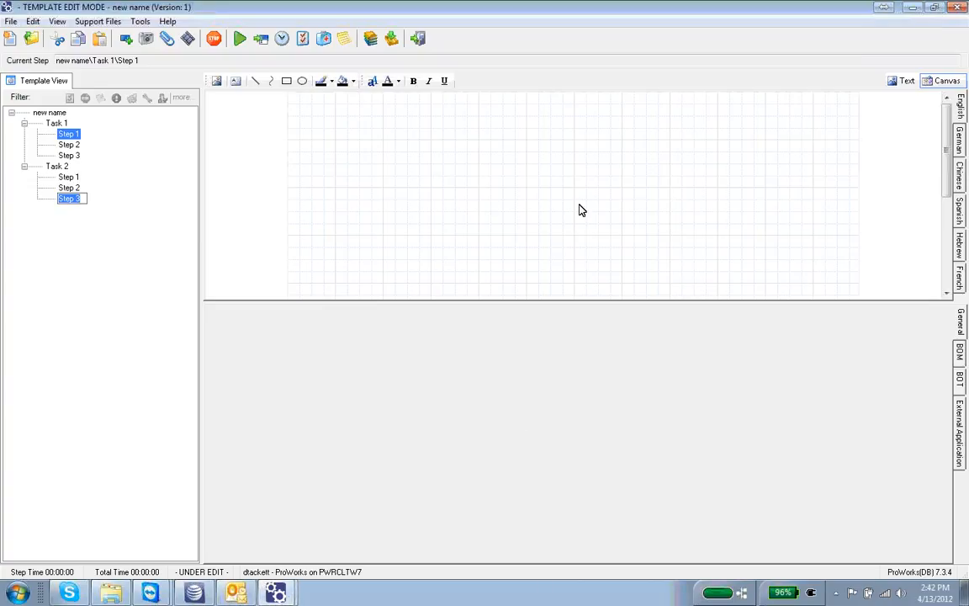
# Switch the instructions of Task 1, Step 1 from canvas to text and add a fourth line reading "4. Intructions".
pyautogui.click(900, 80)
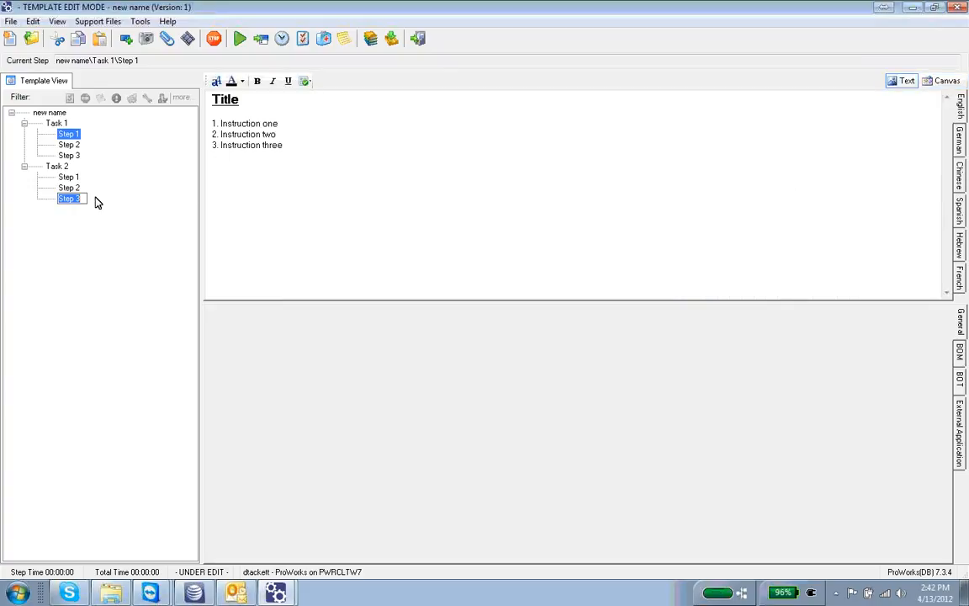
pyautogui.click(944, 80)
pyautogui.click(908, 82)
pyautogui.click(288, 144)
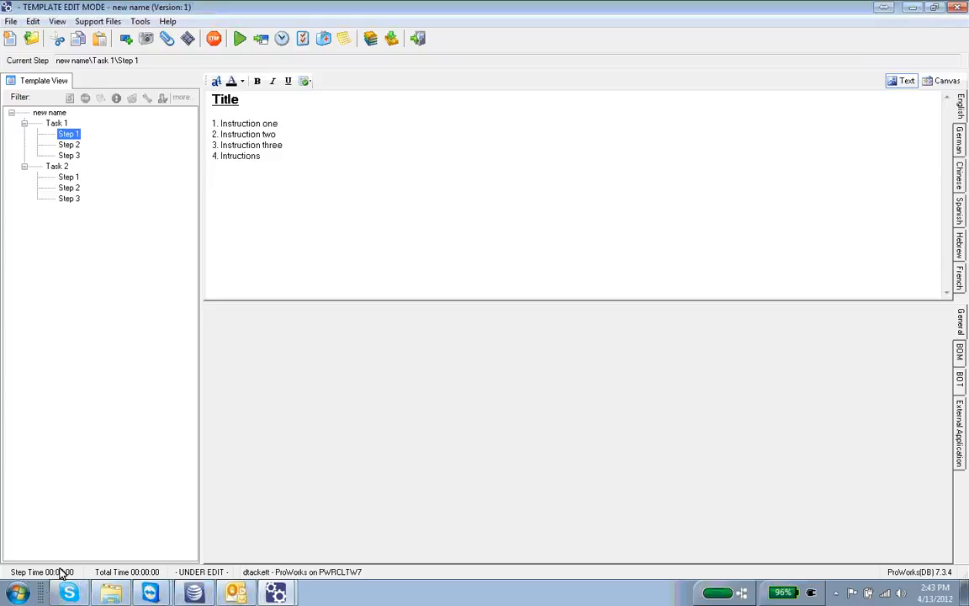
# Switch to Microsoft Word, move its window fully into view and open the recent document MACHINEREADS.DOC.
pyautogui.click(18, 594)
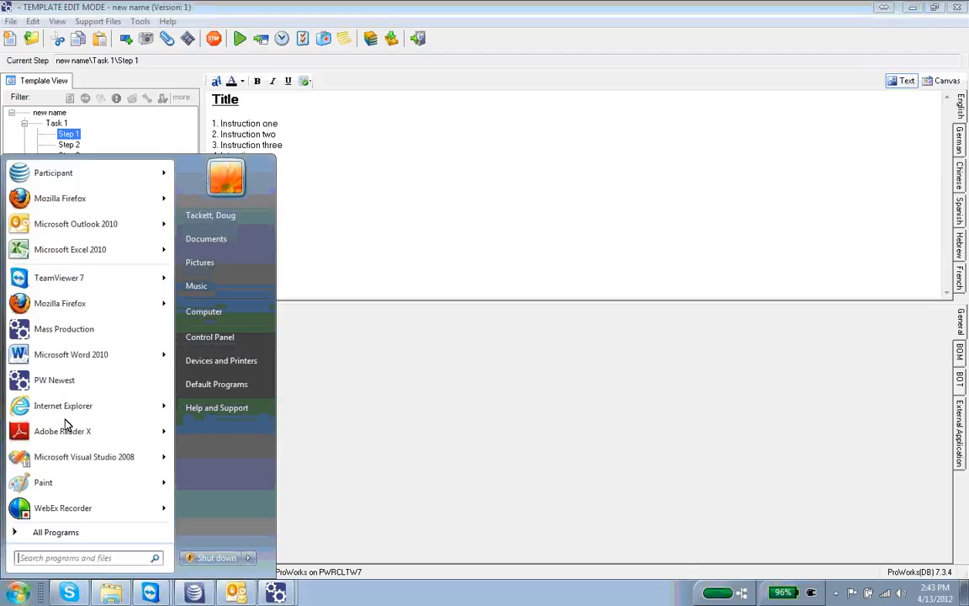
pyautogui.click(67, 354)
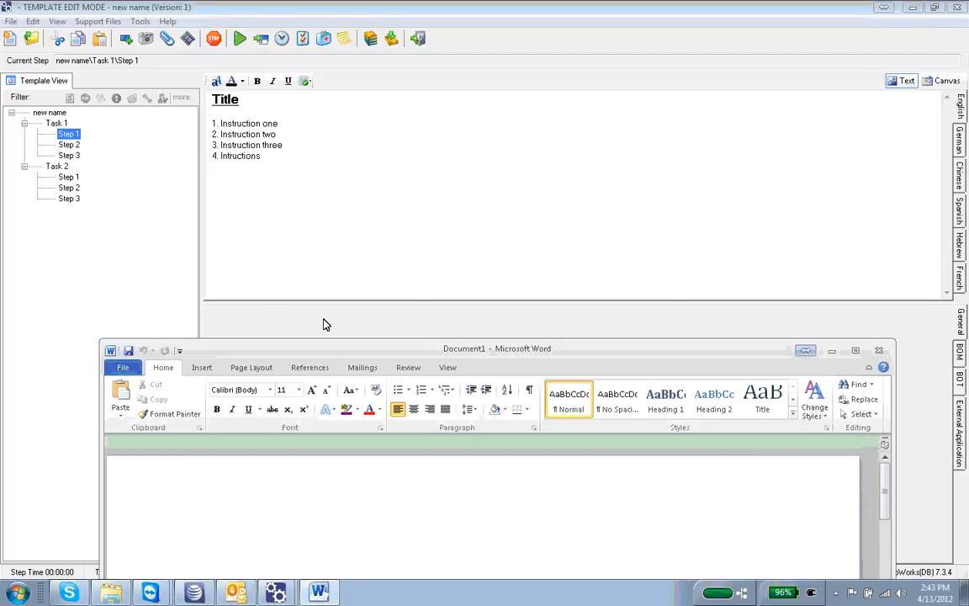
pyautogui.moveTo(331, 346); pyautogui.dragTo(325, 110)
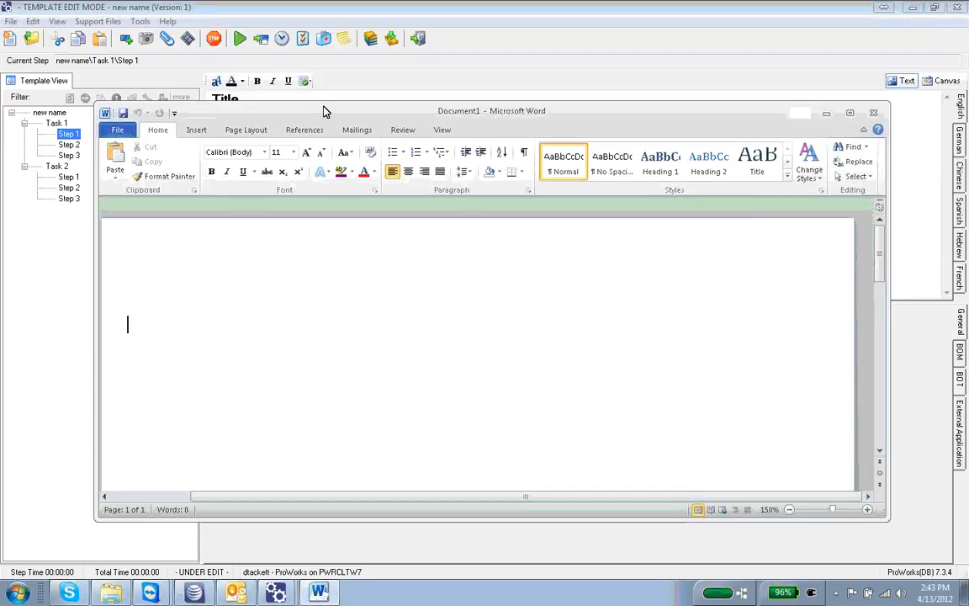
pyautogui.click(118, 130)
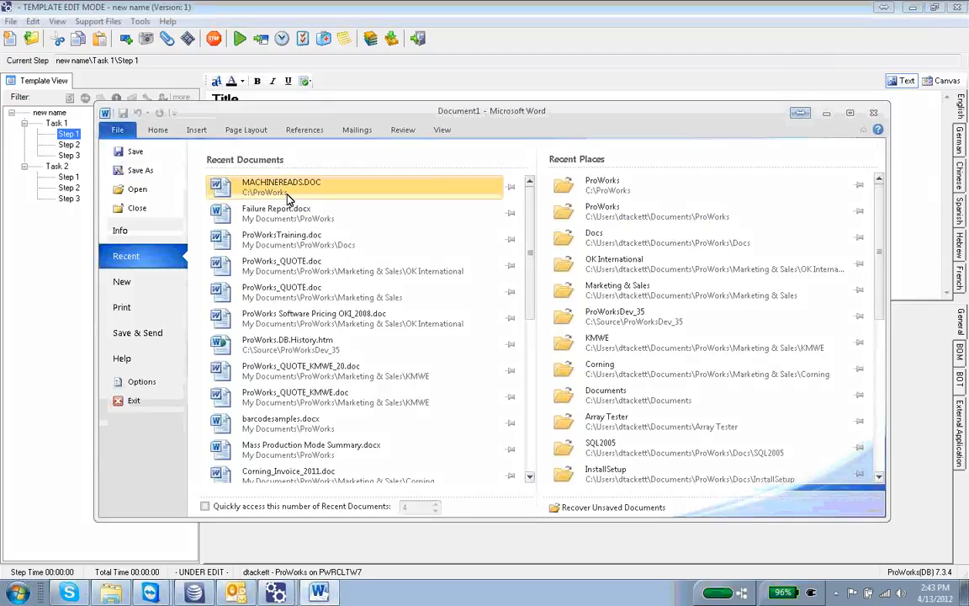
pyautogui.click(281, 186)
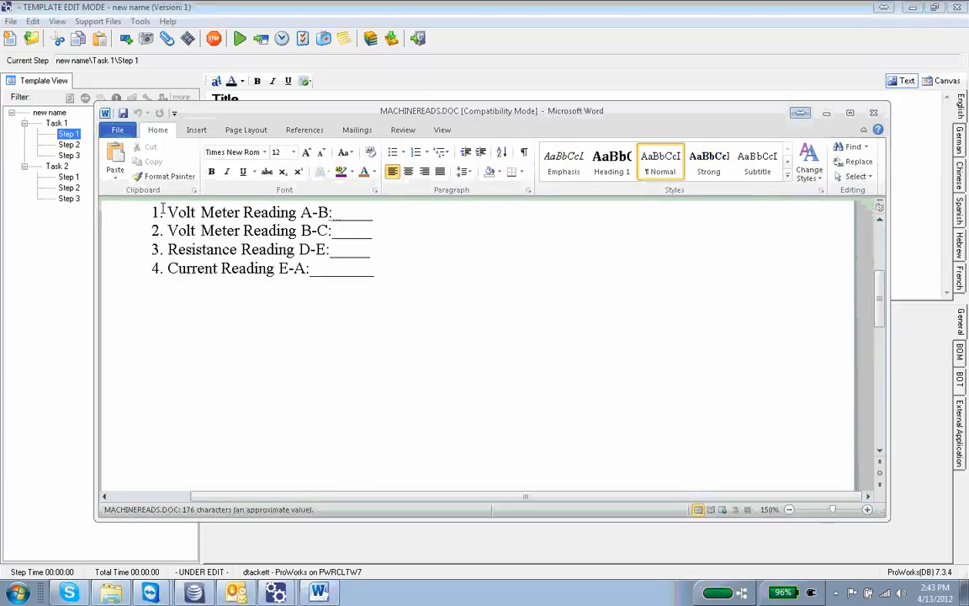
# Open the document Find Trouble Shooting Enhancement.docx from My Documents.
pyautogui.click(118, 130)
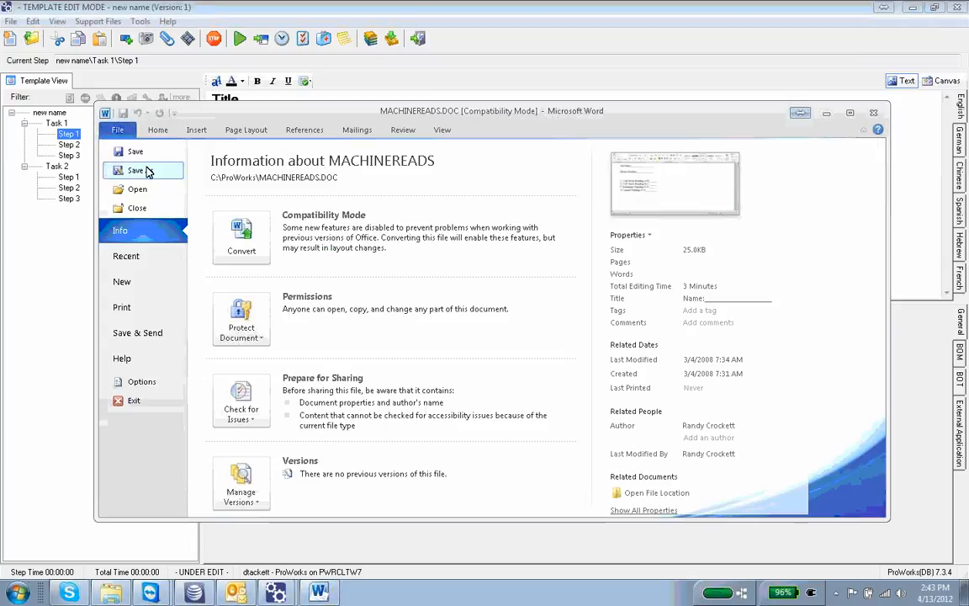
pyautogui.press('Escape')
pyautogui.hotkey('ctrl', 'o')
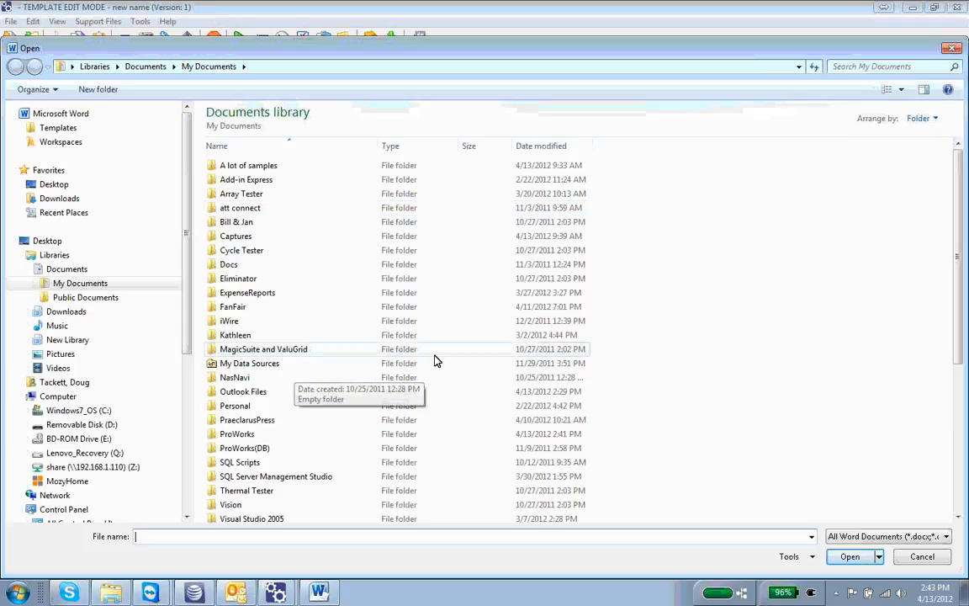
pyautogui.scroll(-6, 289, 396)
pyautogui.click(290, 387)
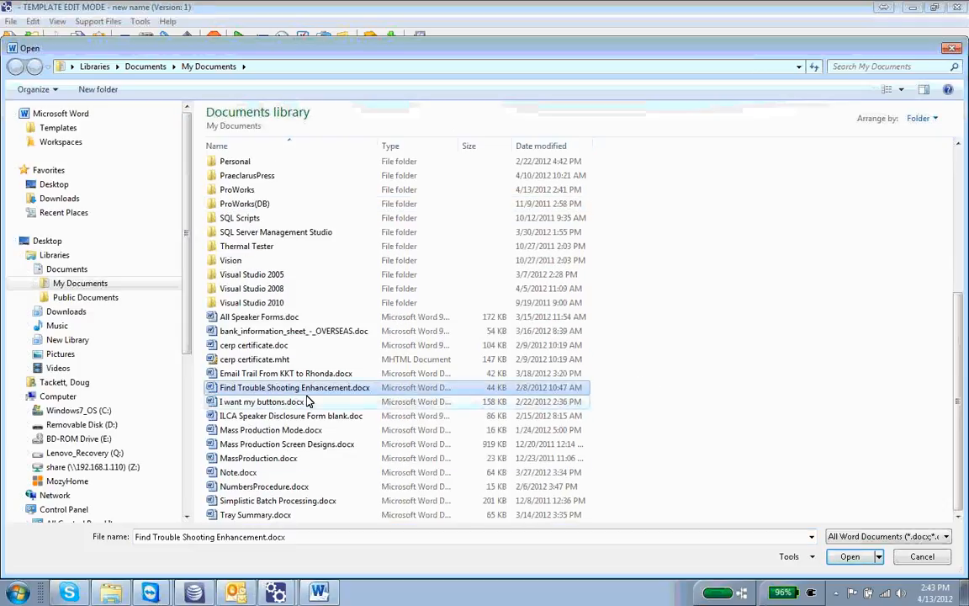
pyautogui.click(850, 557)
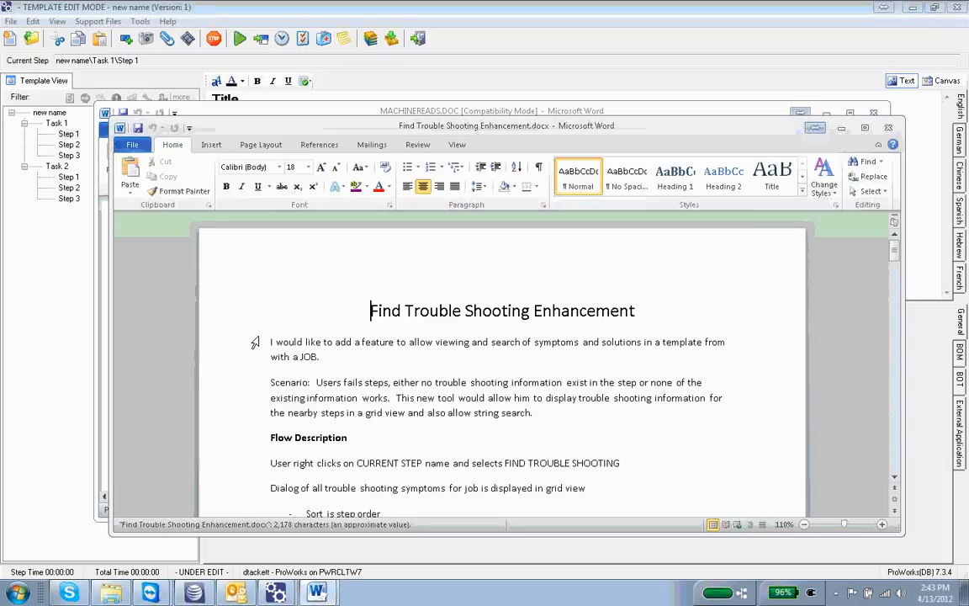
# Copy the Scenario paragraph, close both Word documents and paste it below the Step 1 instructions, separated by a blank line.
pyautogui.moveTo(269, 382); pyautogui.dragTo(578, 410)
pyautogui.hotkey('ctrl', 'c')
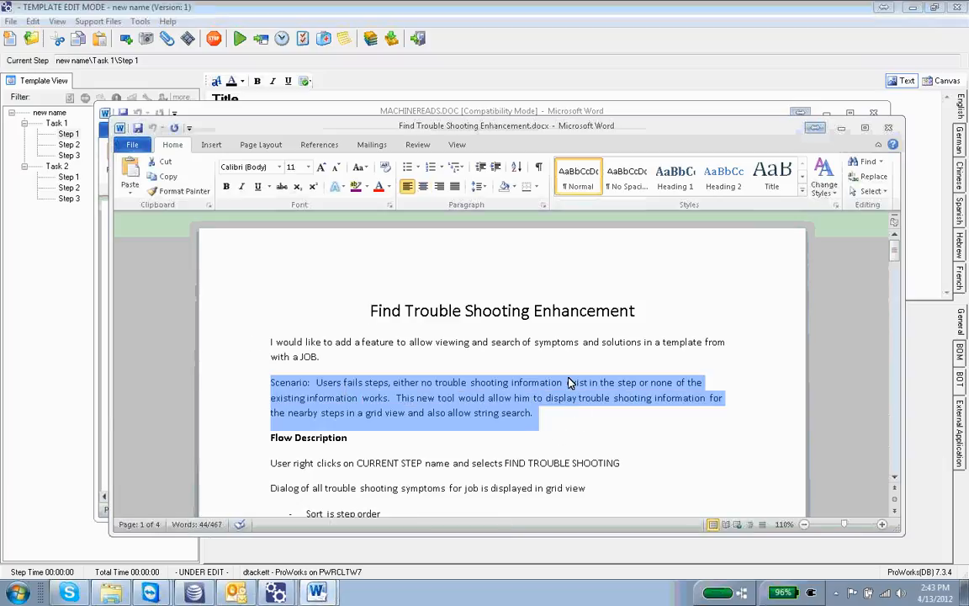
pyautogui.click(888, 128)
pyautogui.click(873, 112)
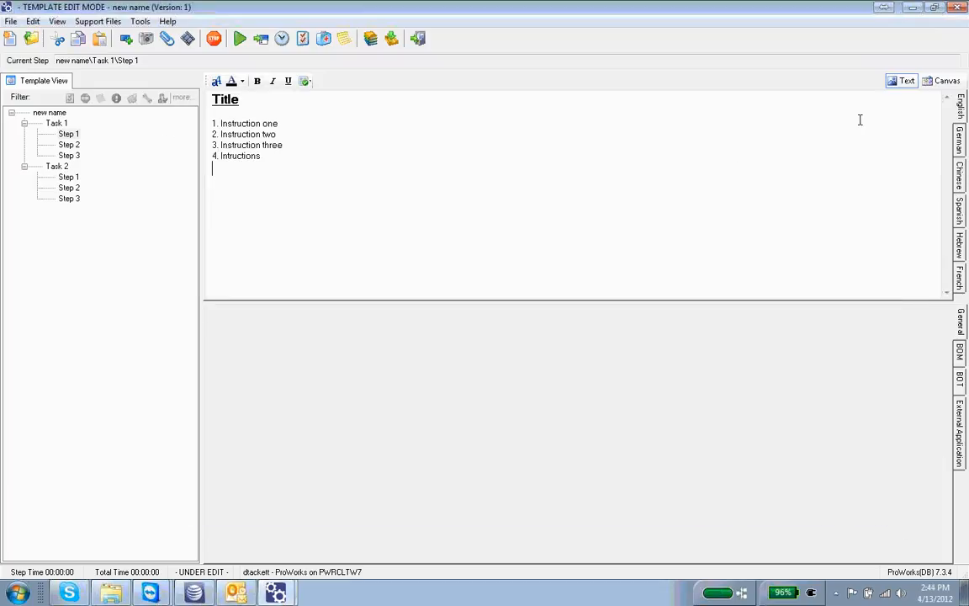
pyautogui.hotkey('ctrl', 'v')
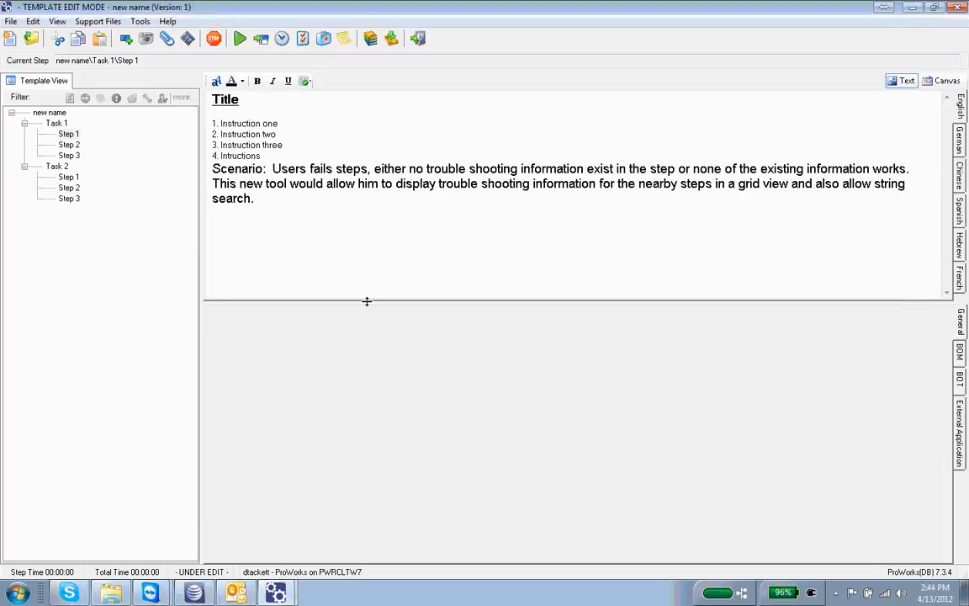
pyautogui.click(317, 154)
pyautogui.press('Return')
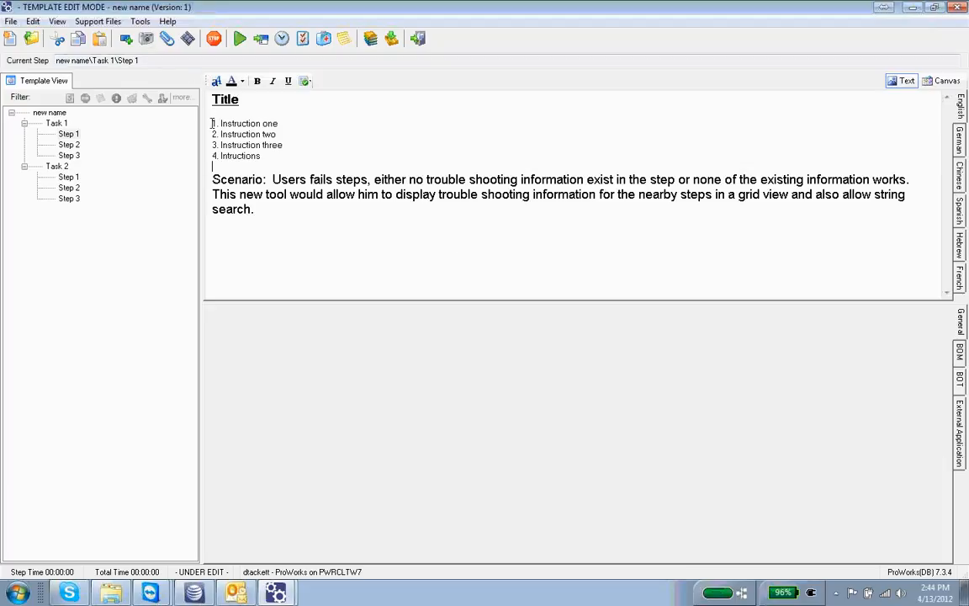
# Color the four numbered instruction lines blue and enlarge their font.
pyautogui.moveTo(212, 123); pyautogui.dragTo(296, 156)
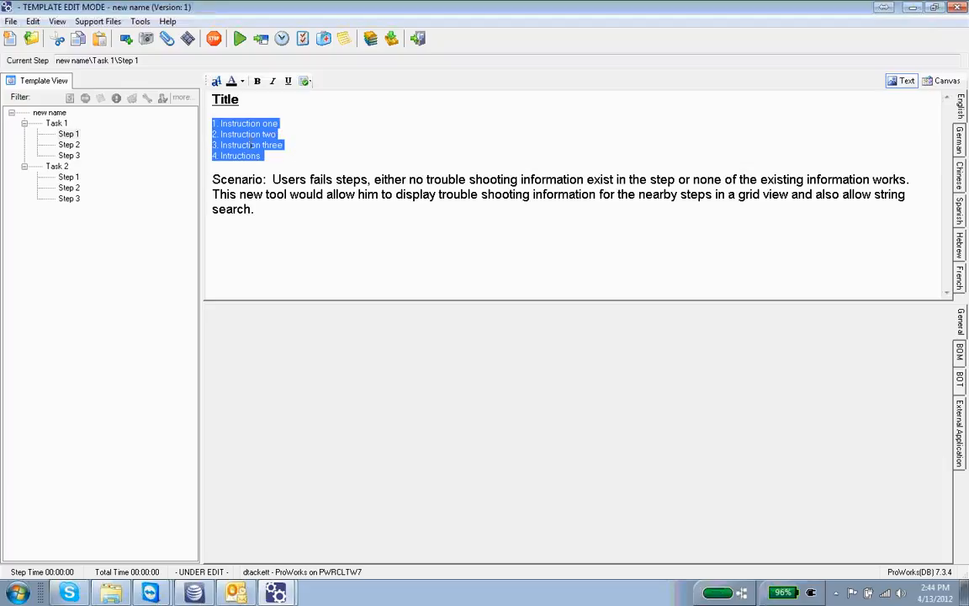
pyautogui.click(242, 81)
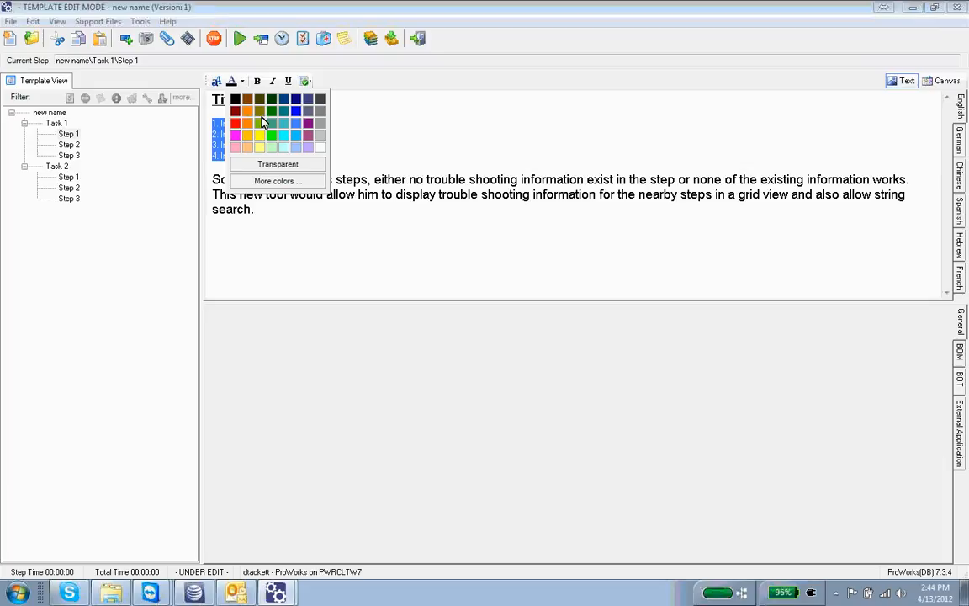
pyautogui.click(273, 99)
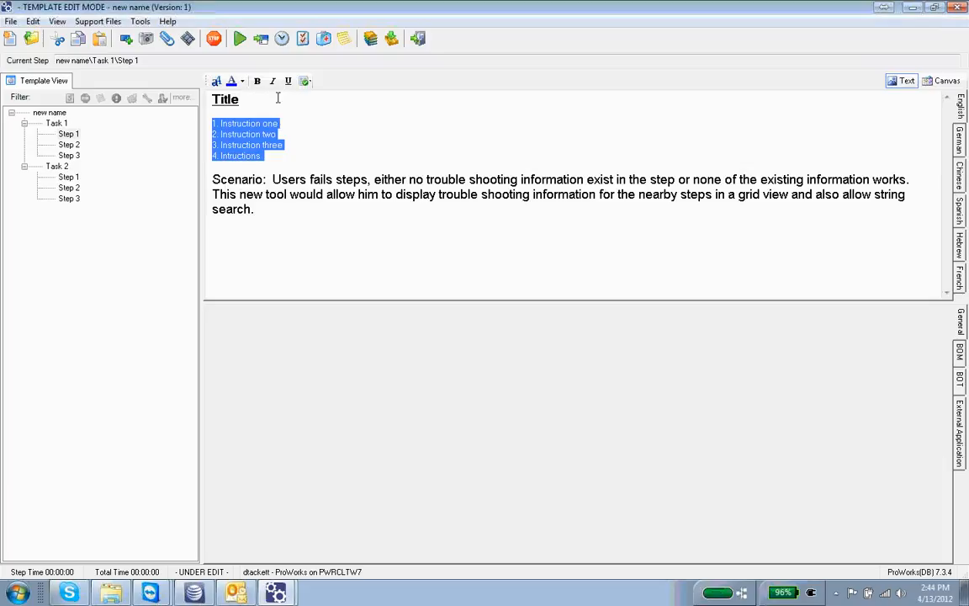
pyautogui.click(217, 82)
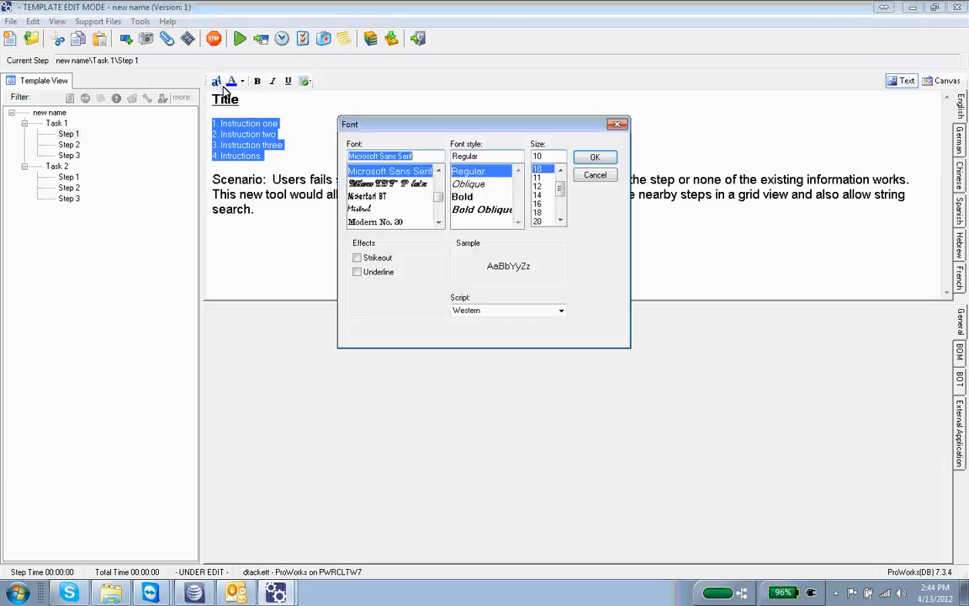
pyautogui.click(589, 159)
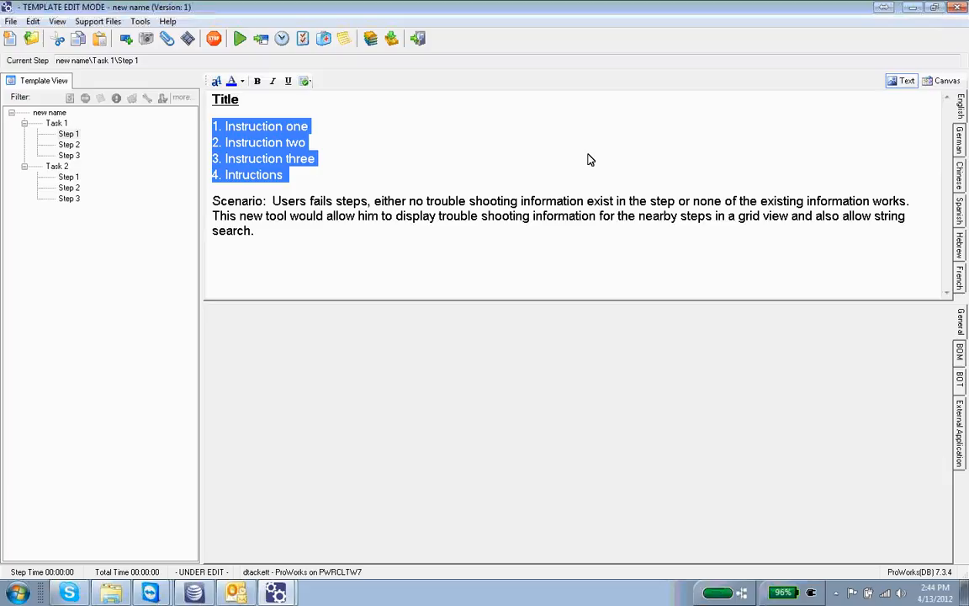
pyautogui.click(368, 150)
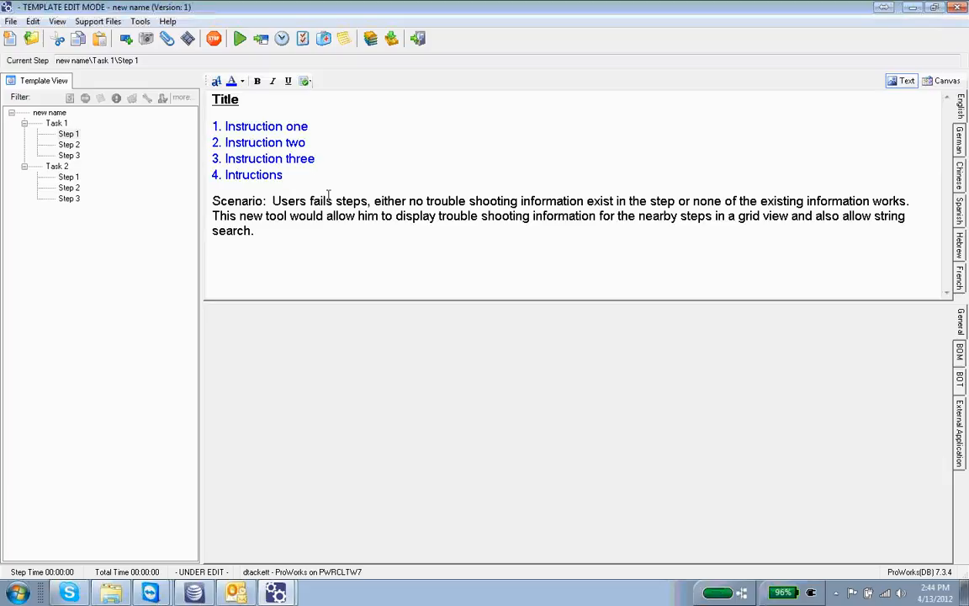
# Add the pictures "Picture02 - Copy.PW.JPG" and "Picture02.jpg" from the Corning folder to Step 1.
pyautogui.click(145, 44)
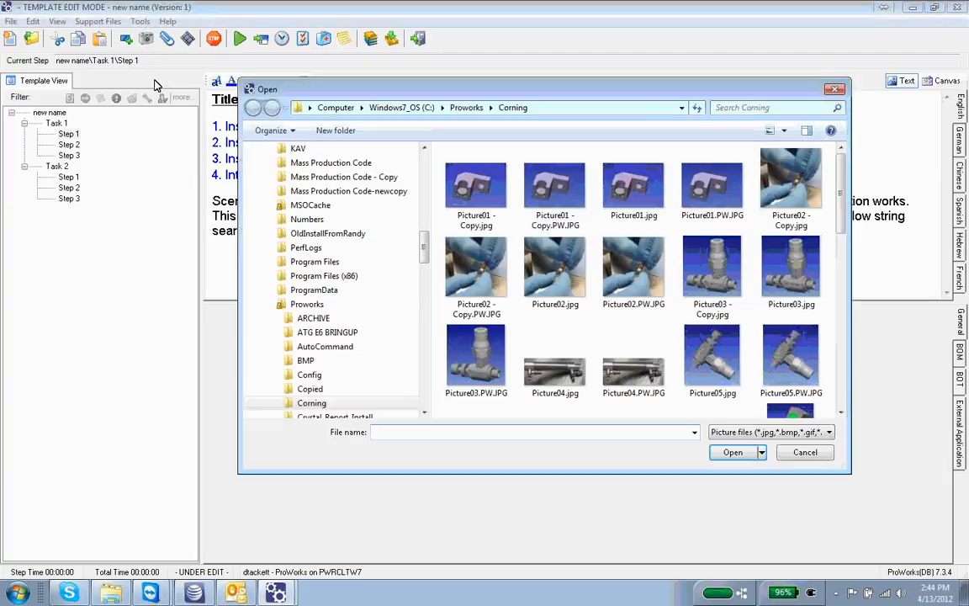
pyautogui.click(468, 274)
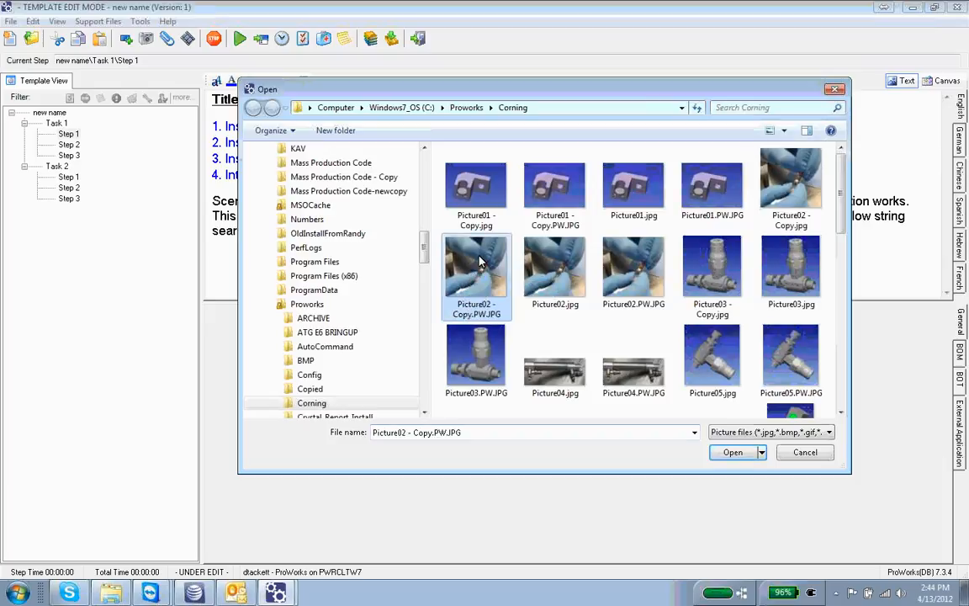
pyautogui.click(731, 453)
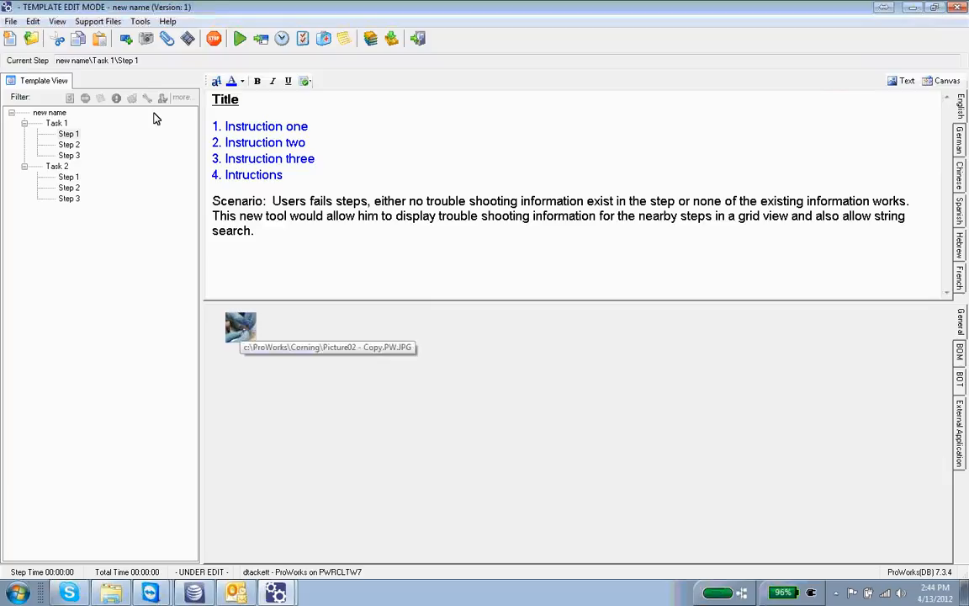
pyautogui.click(146, 39)
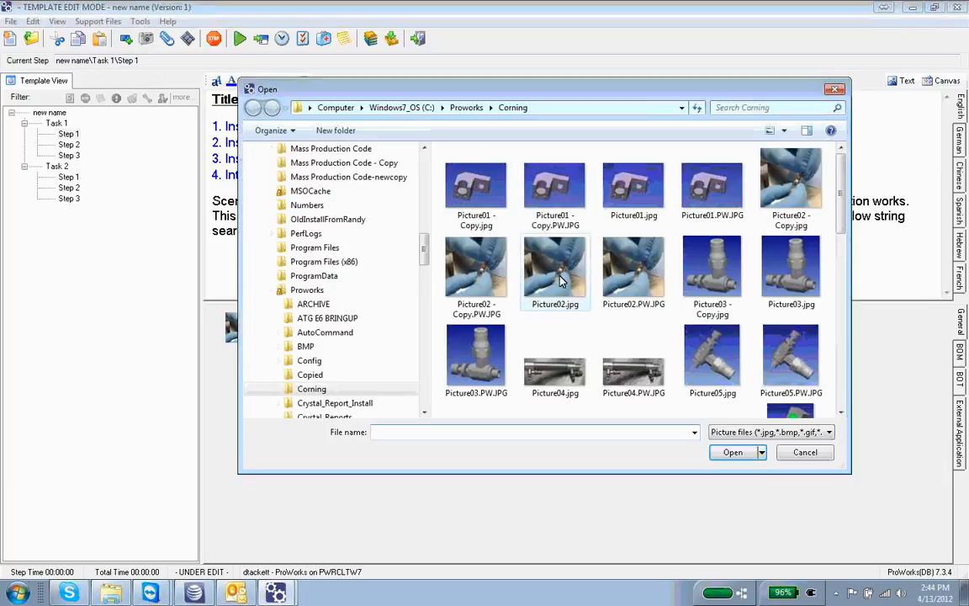
pyautogui.click(558, 275)
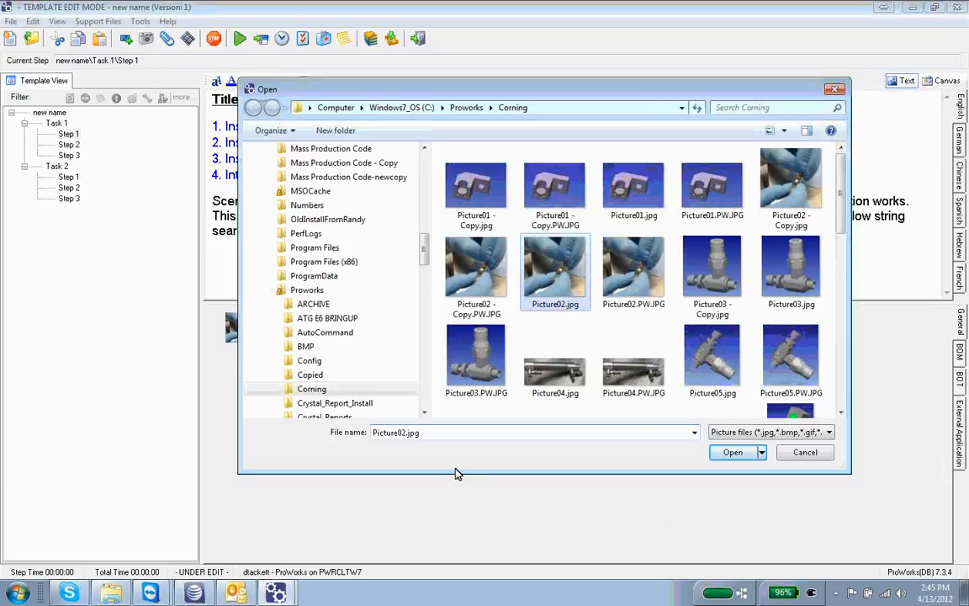
pyautogui.click(725, 455)
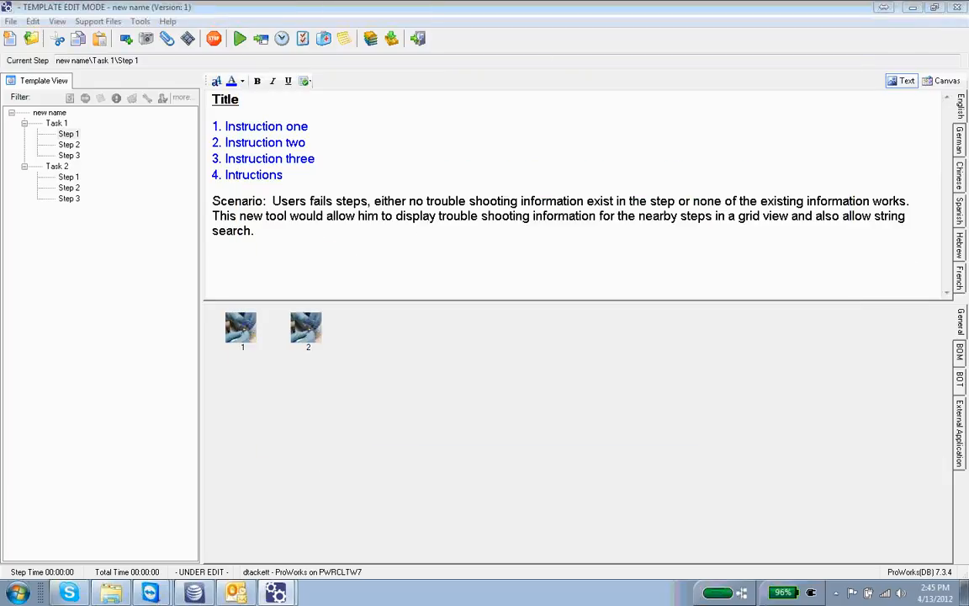
# Add a Picture05 image from the Corning folder to Step 1.
pyautogui.moveTo(664, 0); pyautogui.dragTo(779, 34)
pyautogui.moveTo(811, 248); pyautogui.dragTo(253, 461)
pyautogui.click(877, 248)
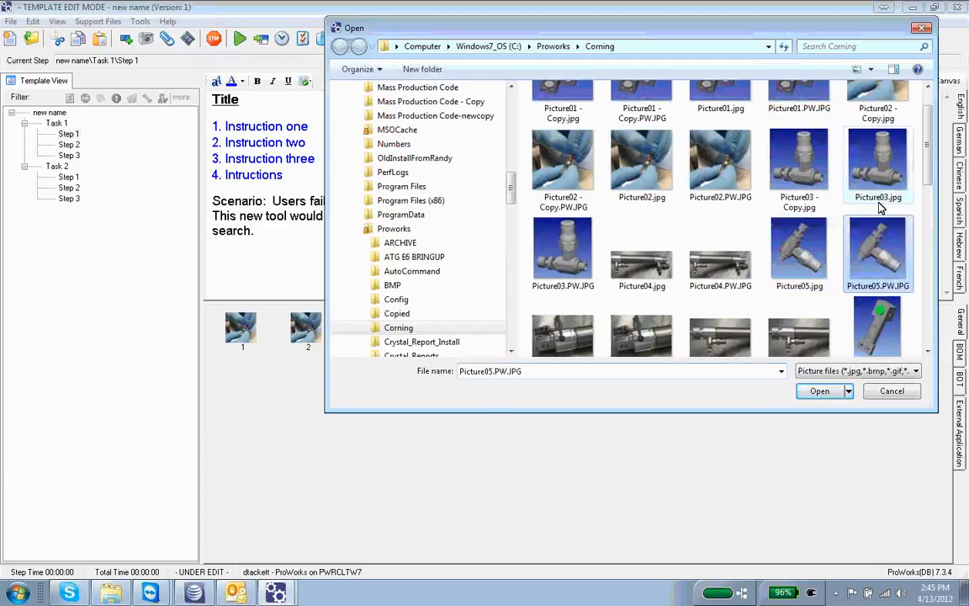
# Select and copy Picture02.PW.JPG, Picture03 - Copy.jpg and Picture03.jpg together, and add them to Step 1.
pyautogui.keyDown('shift'); pyautogui.click(880, 175); pyautogui.keyUp('shift')
pyautogui.keyDown('shift'); pyautogui.click(807, 167); pyautogui.keyUp('shift')
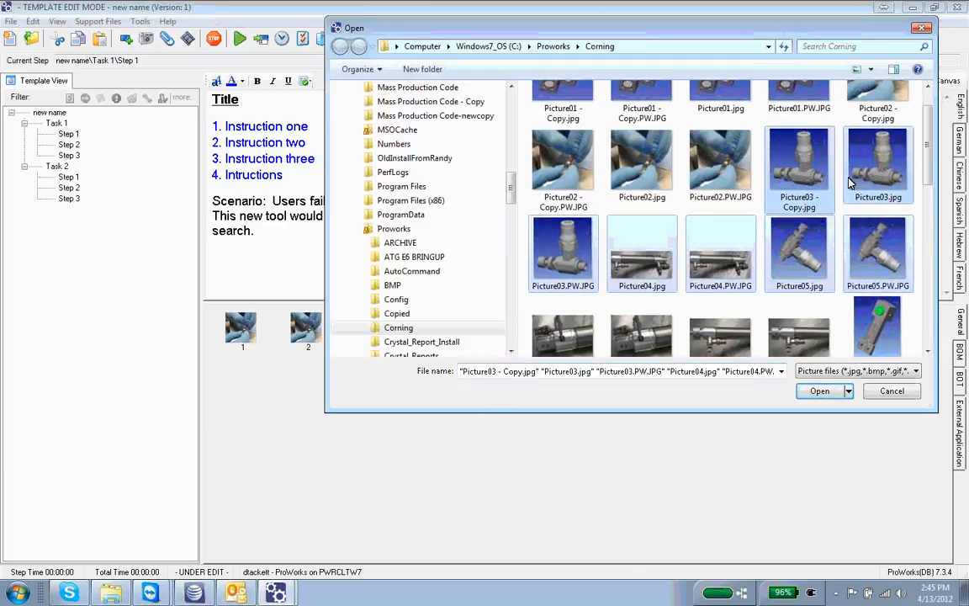
pyautogui.click(855, 201)
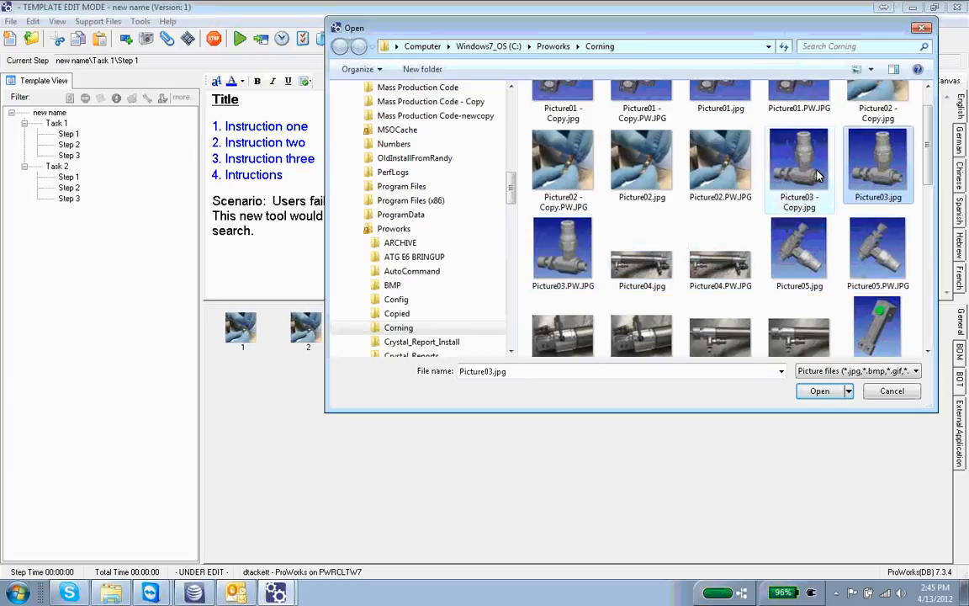
pyautogui.keyDown('shift'); pyautogui.click(815, 184); pyautogui.keyUp('shift')
pyautogui.keyDown('ctrl'); pyautogui.click(720, 167); pyautogui.keyUp('ctrl')
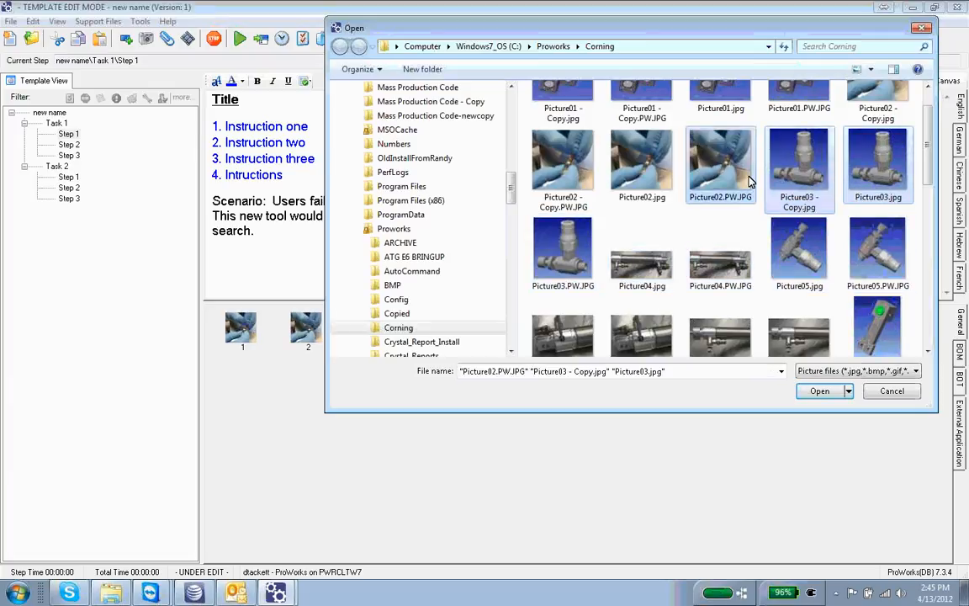
pyautogui.rightClick(808, 175)
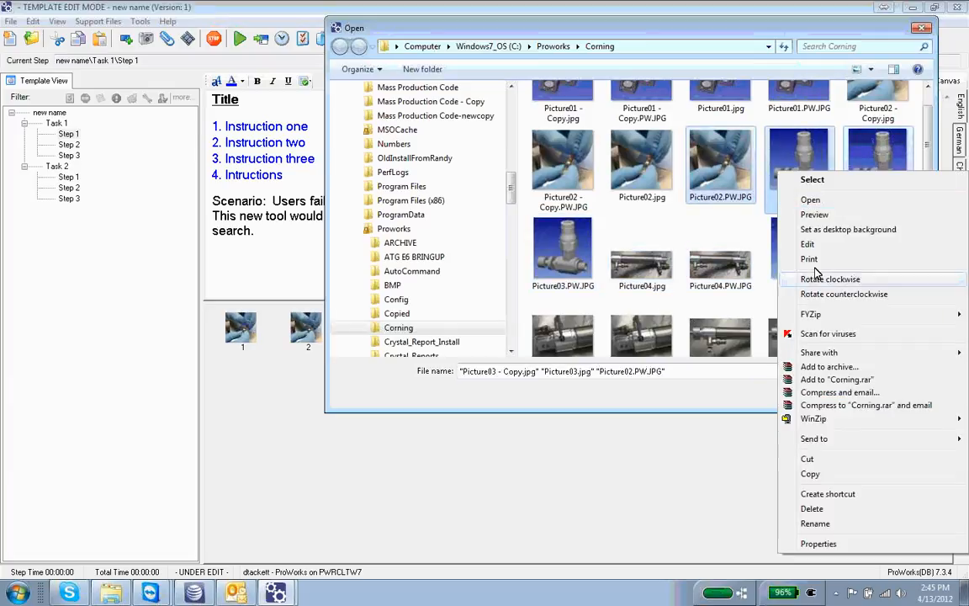
pyautogui.click(812, 474)
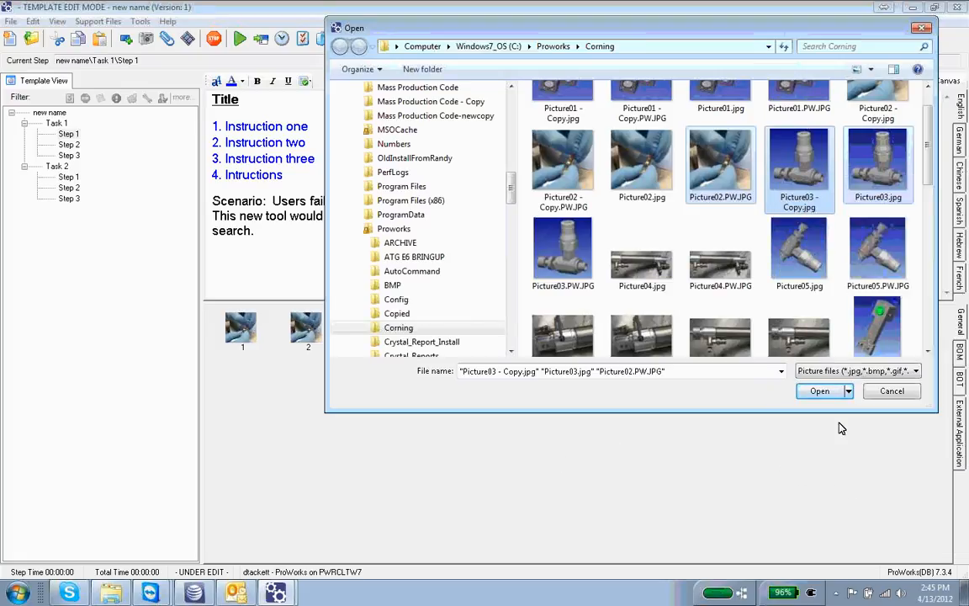
pyautogui.moveTo(863, 175); pyautogui.dragTo(648, 478)
pyautogui.click(819, 390)
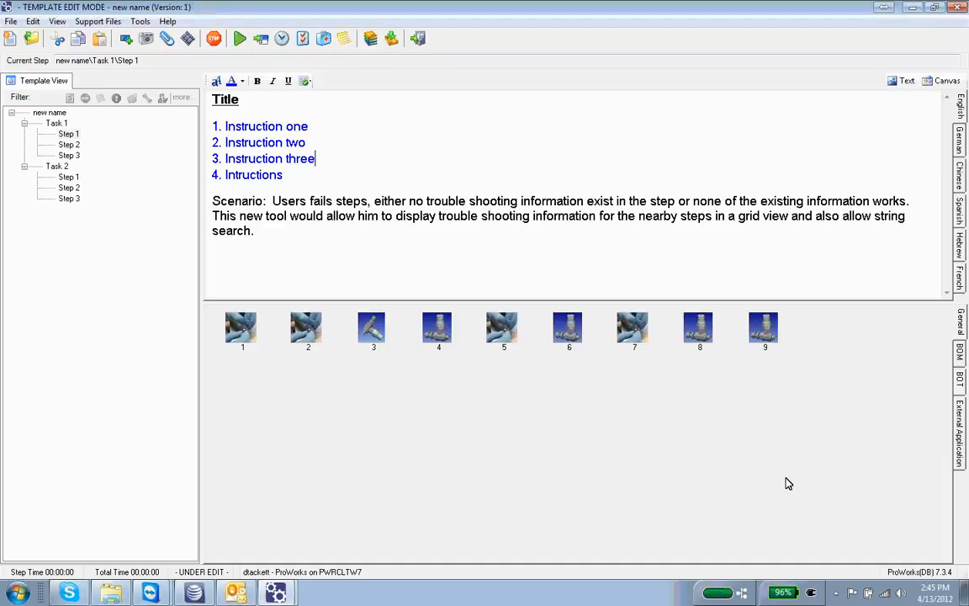
# Delete pictures 9 and 3 from Step 1, opening picture 5's name for editing in between.
pyautogui.rightClick(765, 327)
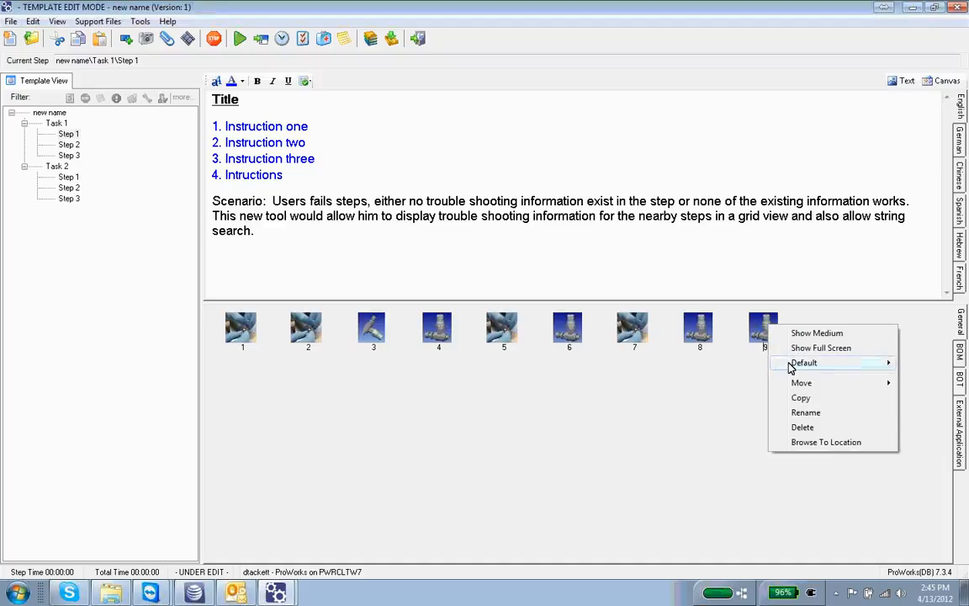
pyautogui.click(820, 427)
pyautogui.rightClick(500, 330)
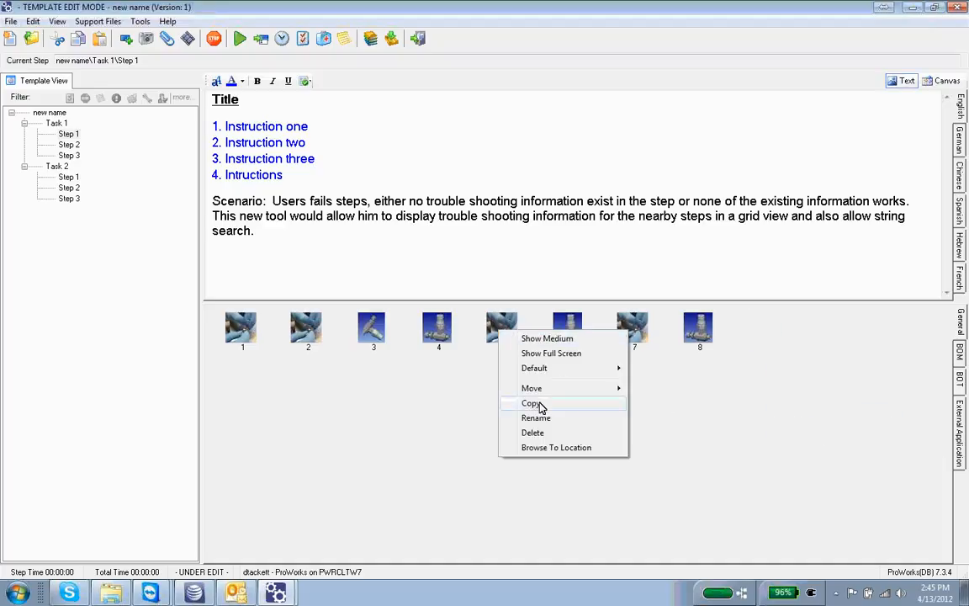
pyautogui.click(542, 418)
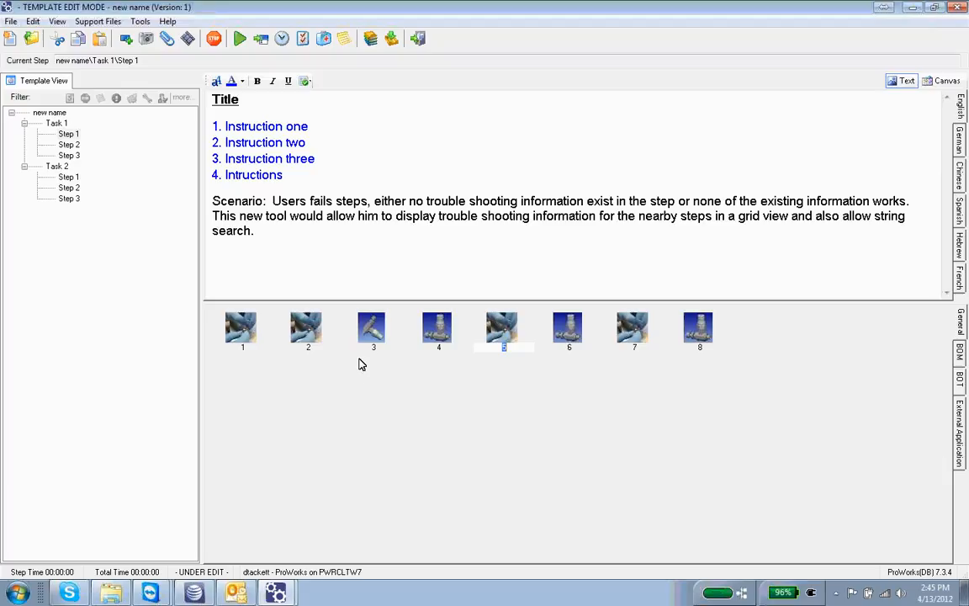
pyautogui.rightClick(371, 326)
pyautogui.click(404, 425)
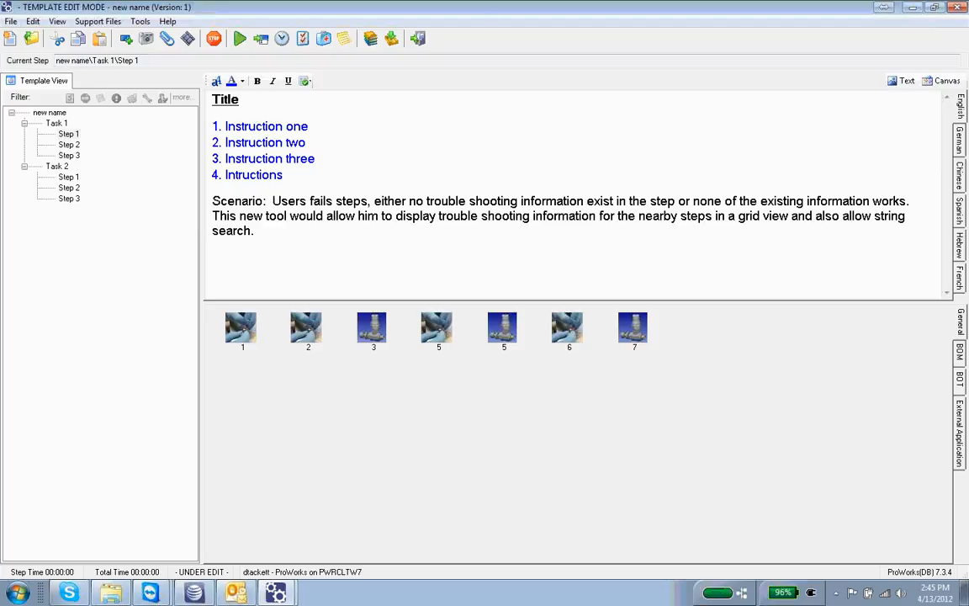
# Add Picture15.jpg from the open Corning folder window to Step 1.
pyautogui.moveTo(539, 0); pyautogui.dragTo(252, 9)
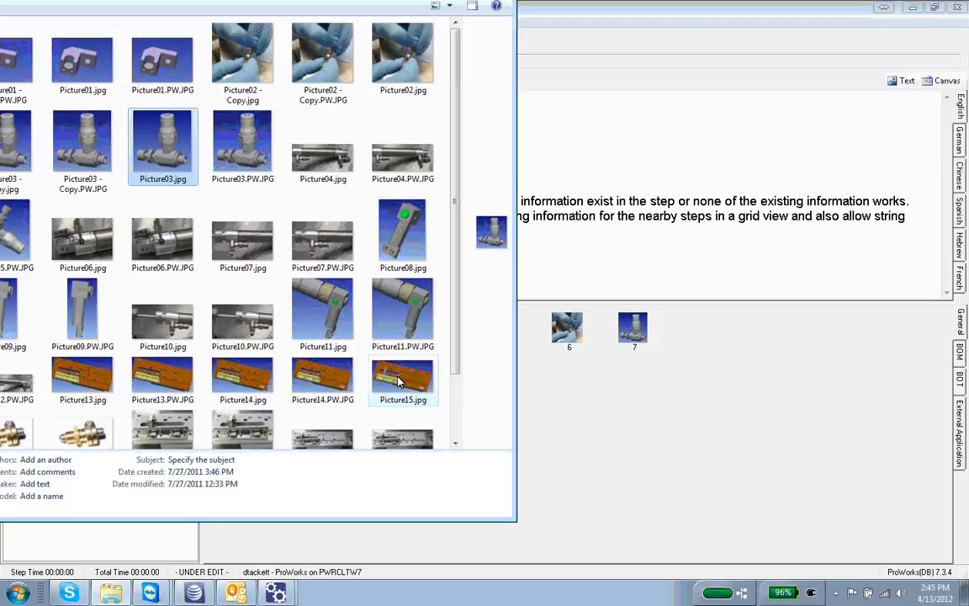
pyautogui.moveTo(403, 378); pyautogui.dragTo(695, 425)
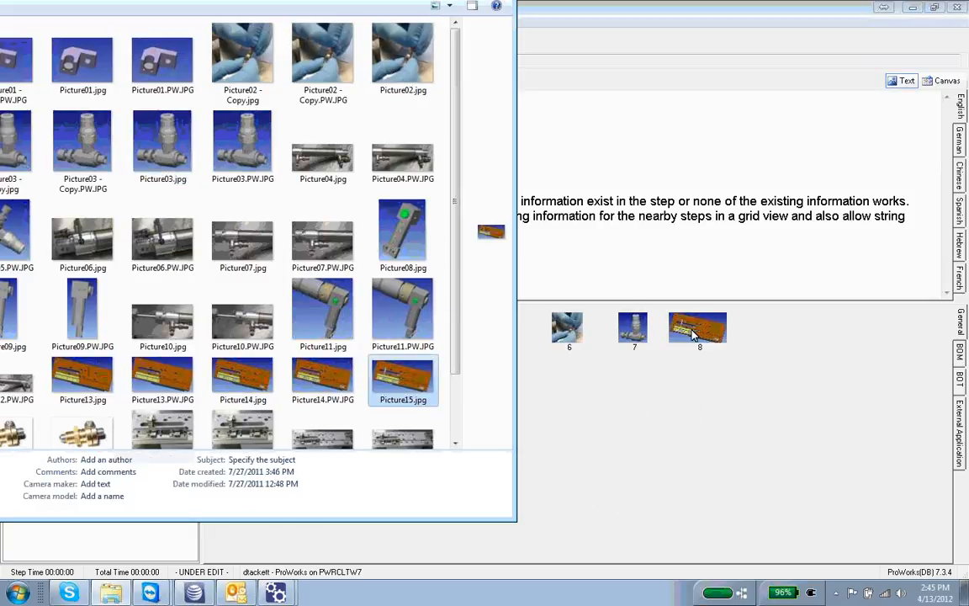
# Open the Copied folder inside Proworks and place its window below the Step 1 pictures.
pyautogui.doubleClick(423, 3)
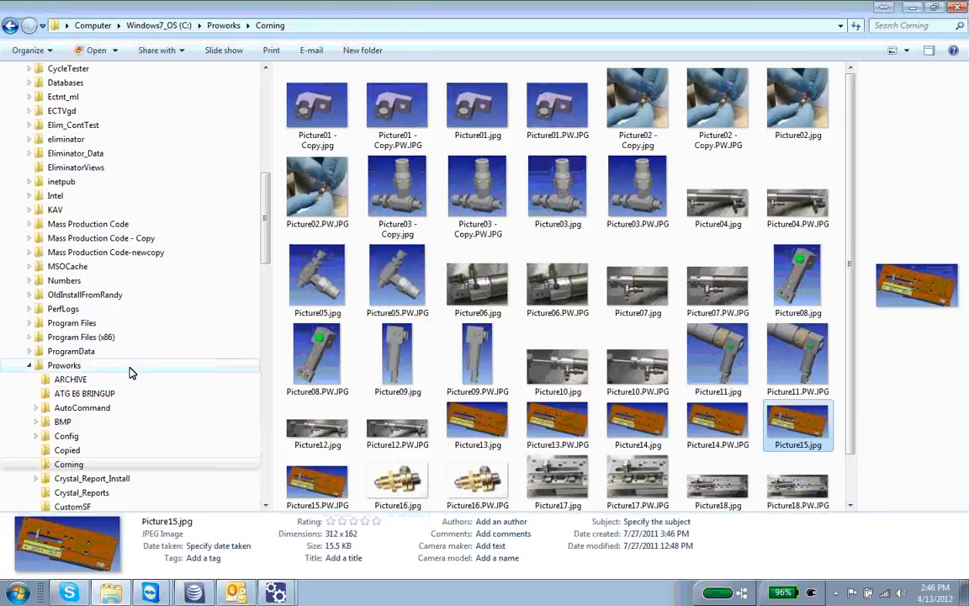
pyautogui.moveTo(266, 210); pyautogui.dragTo(231, 252)
pyautogui.click(67, 394)
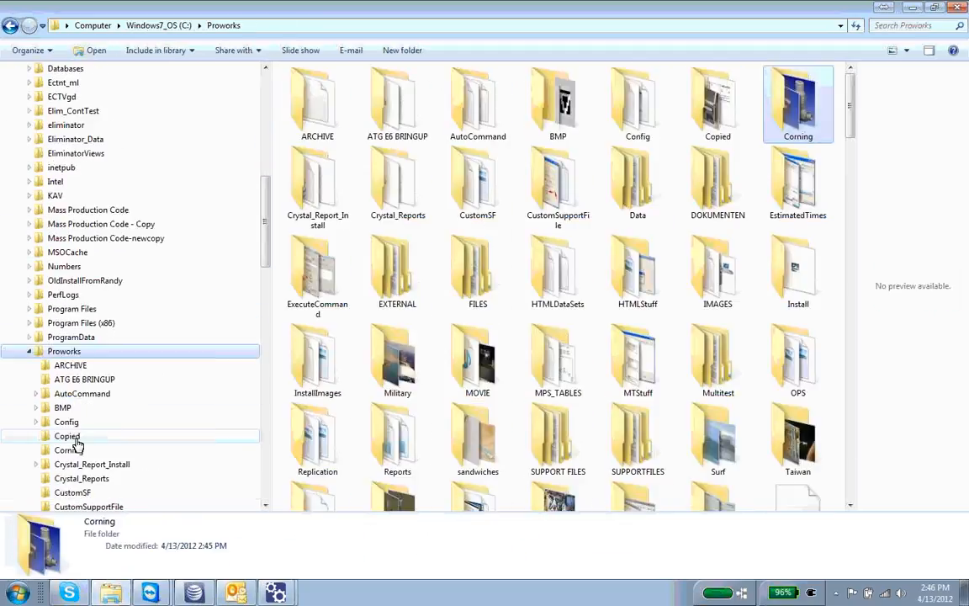
pyautogui.scroll(-2, 98, 508)
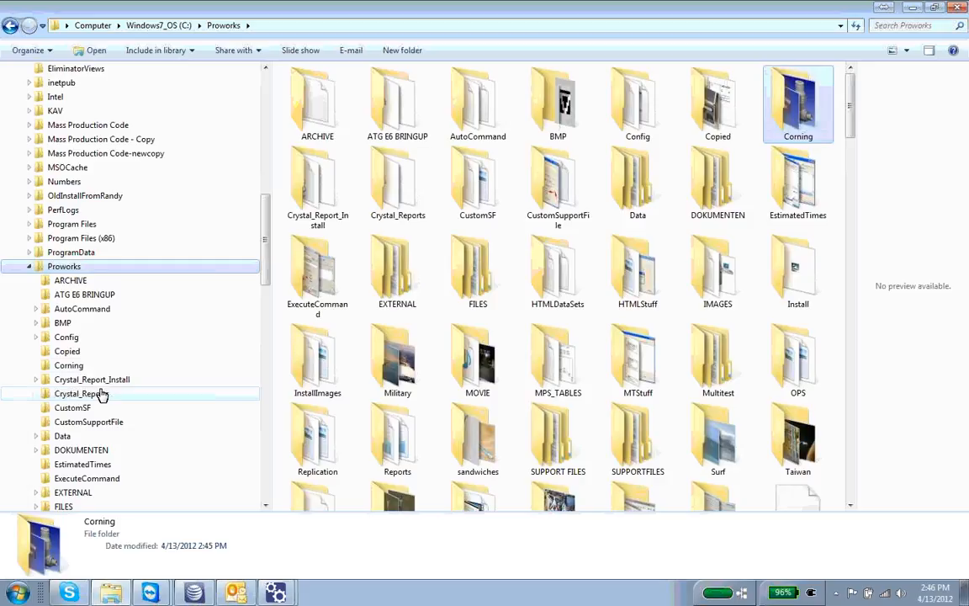
pyautogui.click(77, 353)
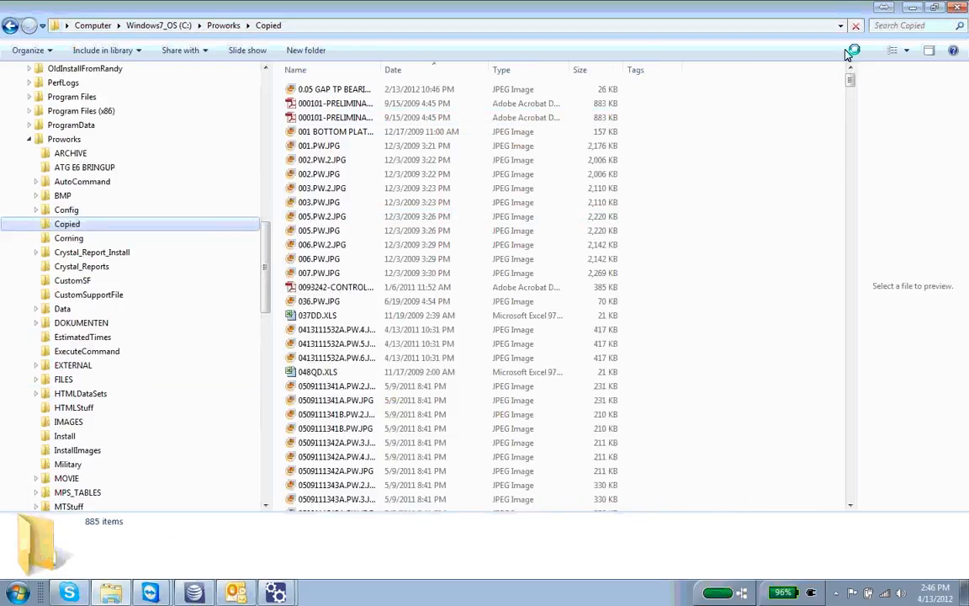
pyautogui.click(935, 8)
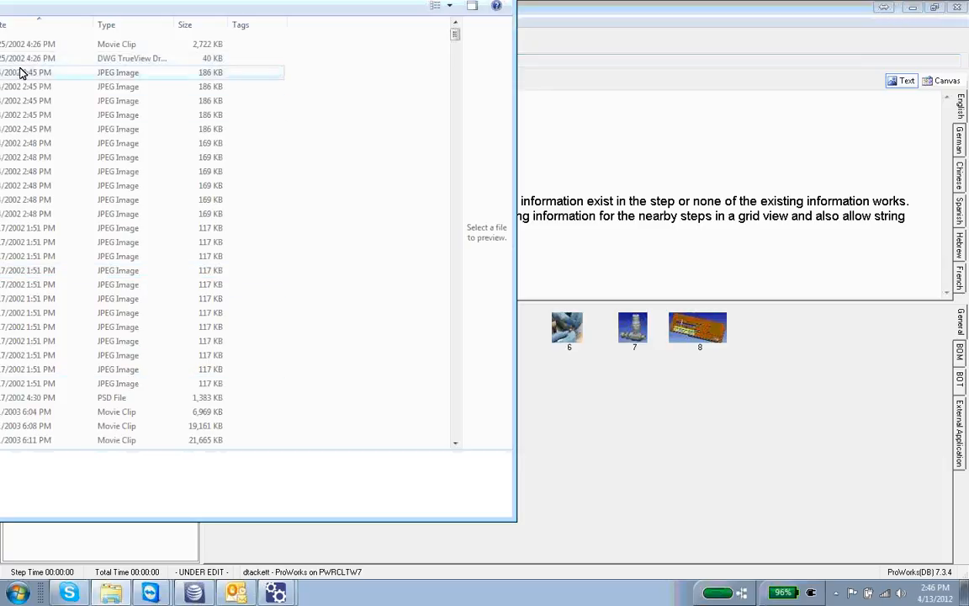
pyautogui.moveTo(137, 1); pyautogui.dragTo(968, 17)
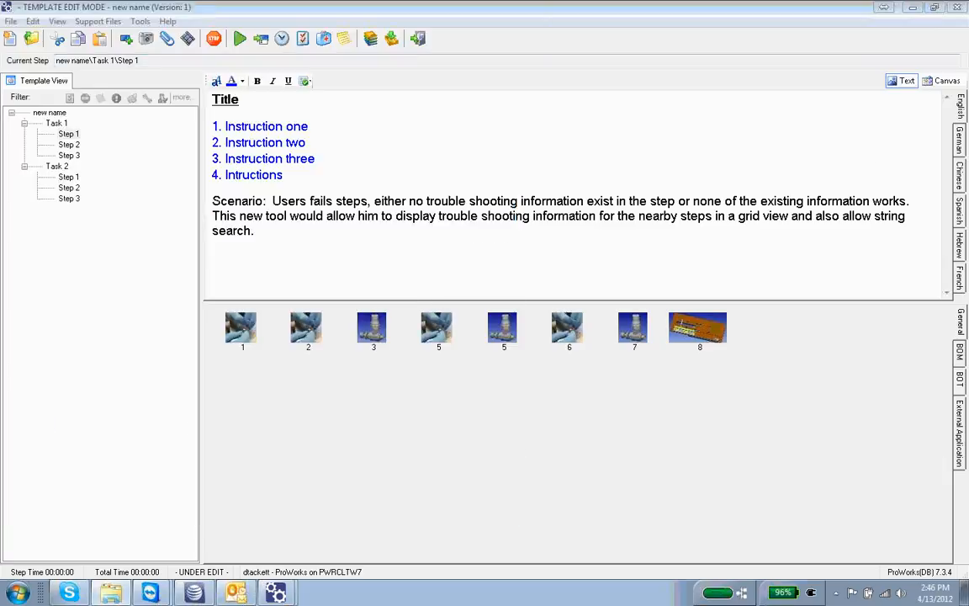
pyautogui.moveTo(875, 0)
pyautogui.mouseDown()
pyautogui.moveTo(665, 0)
pyautogui.moveTo(820, 168)
pyautogui.moveTo(871, 413)
pyautogui.mouseUp()
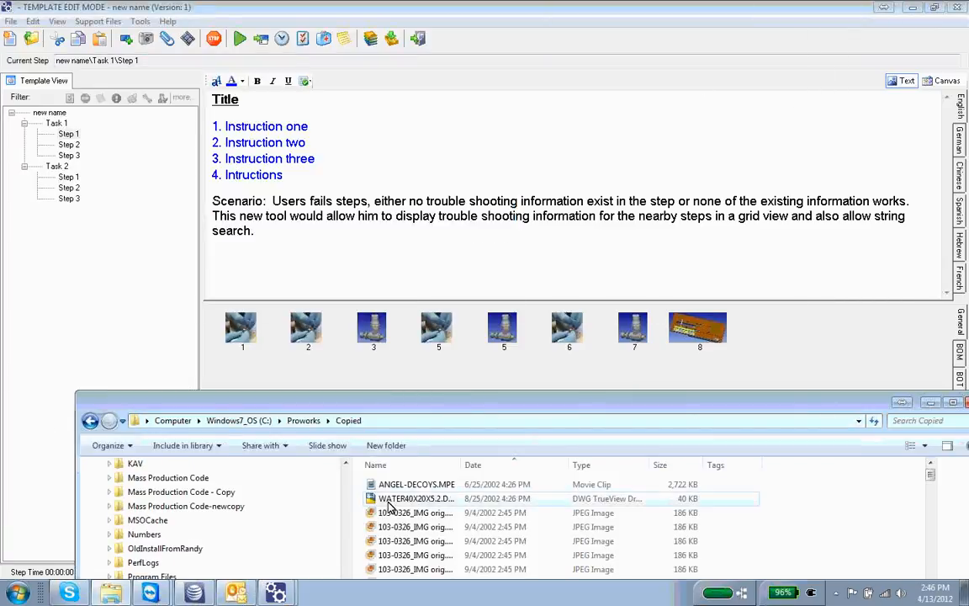
# Add 7002615-901.PDF from the Copied folder to Step 1 and close the folder window.
pyautogui.scroll(-3, 387, 504)
pyautogui.scroll(-10, 387, 504)
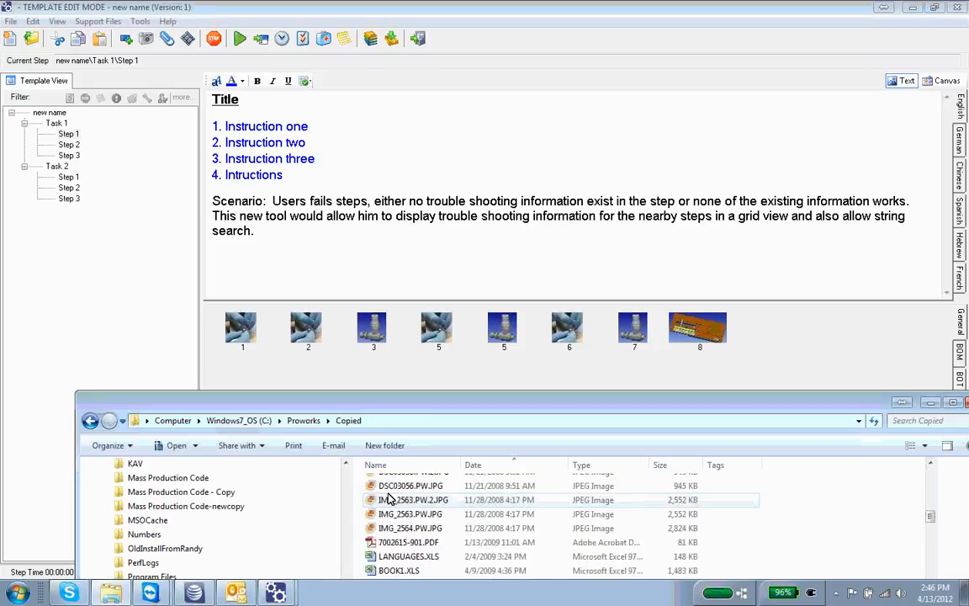
pyautogui.scroll(3, 389, 498)
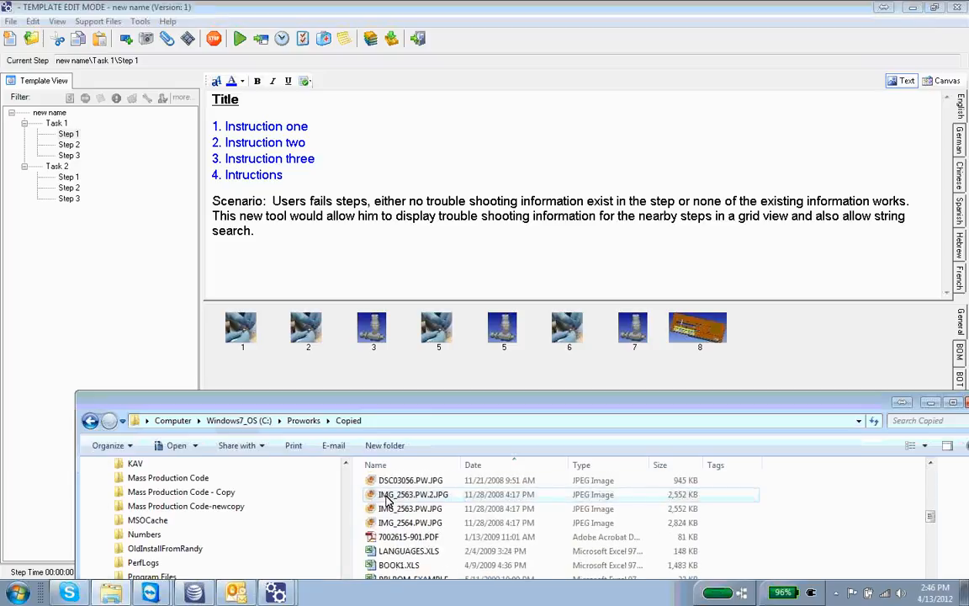
pyautogui.click(390, 539)
pyautogui.moveTo(389, 540); pyautogui.dragTo(783, 354)
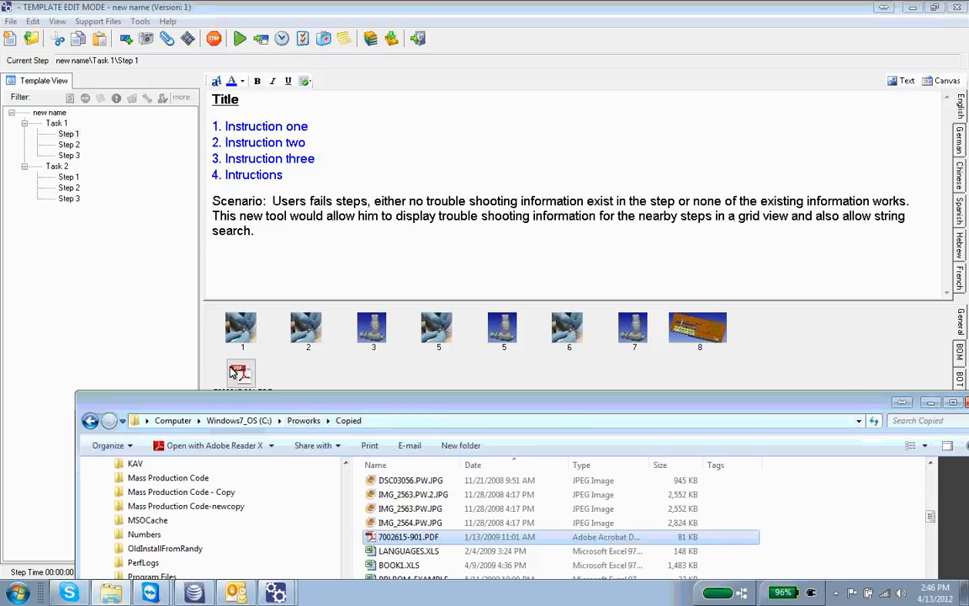
pyautogui.moveTo(626, 417); pyautogui.dragTo(417, 480)
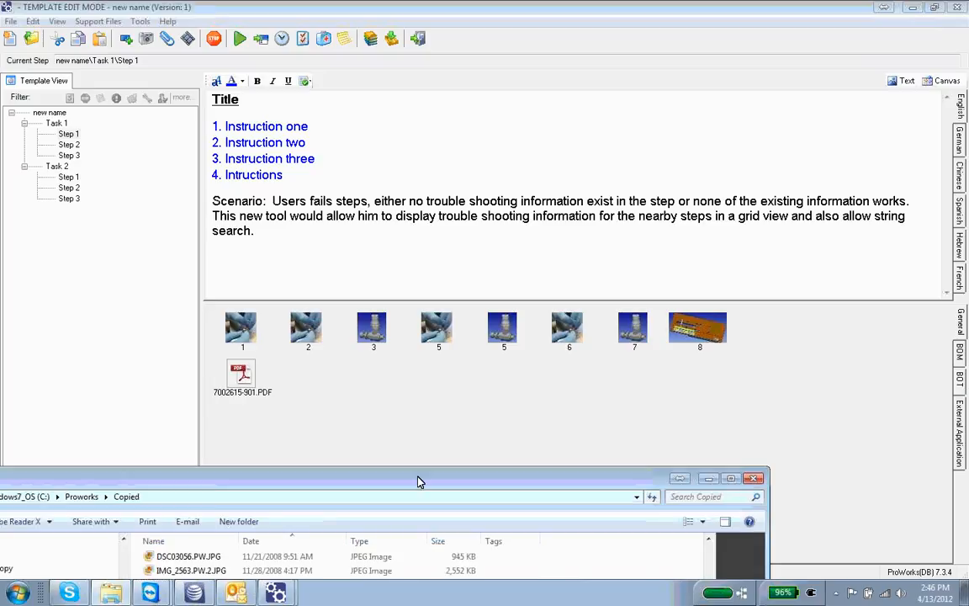
pyautogui.click(748, 473)
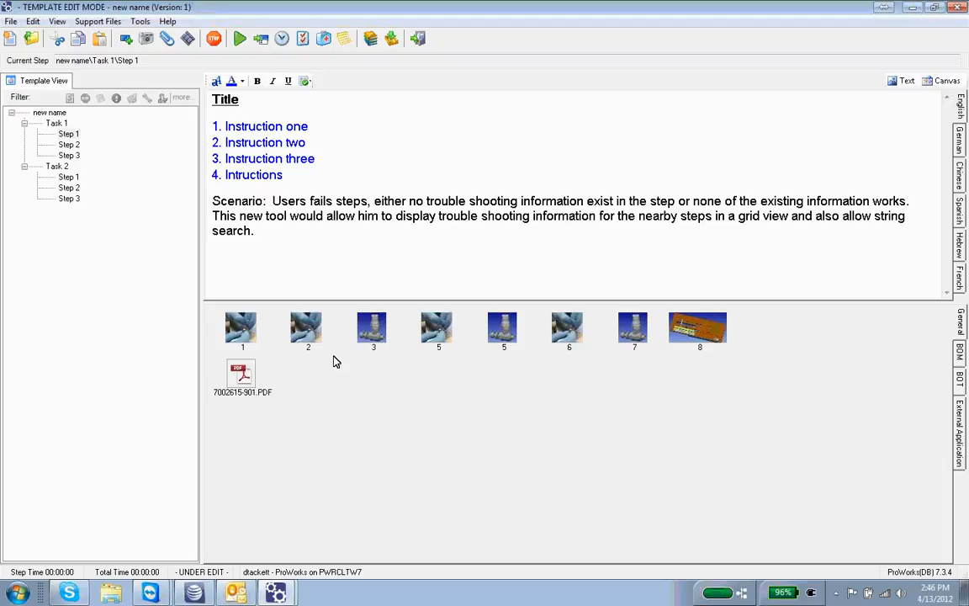
# Preview the template as a job and view Step 1's pictures one after another, including picture 7.
pyautogui.click(140, 21)
pyautogui.click(177, 111)
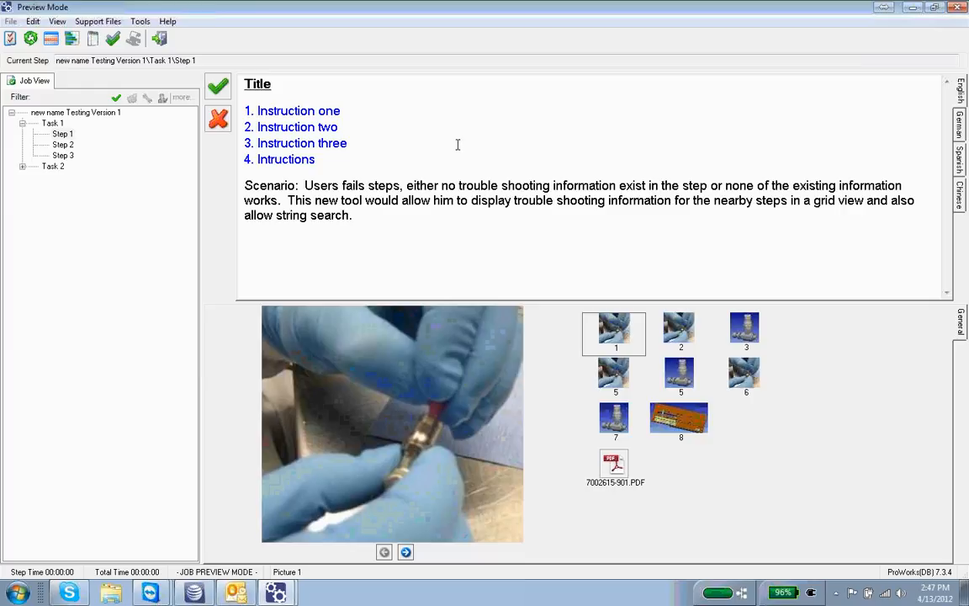
pyautogui.click(406, 551)
pyautogui.click(664, 420)
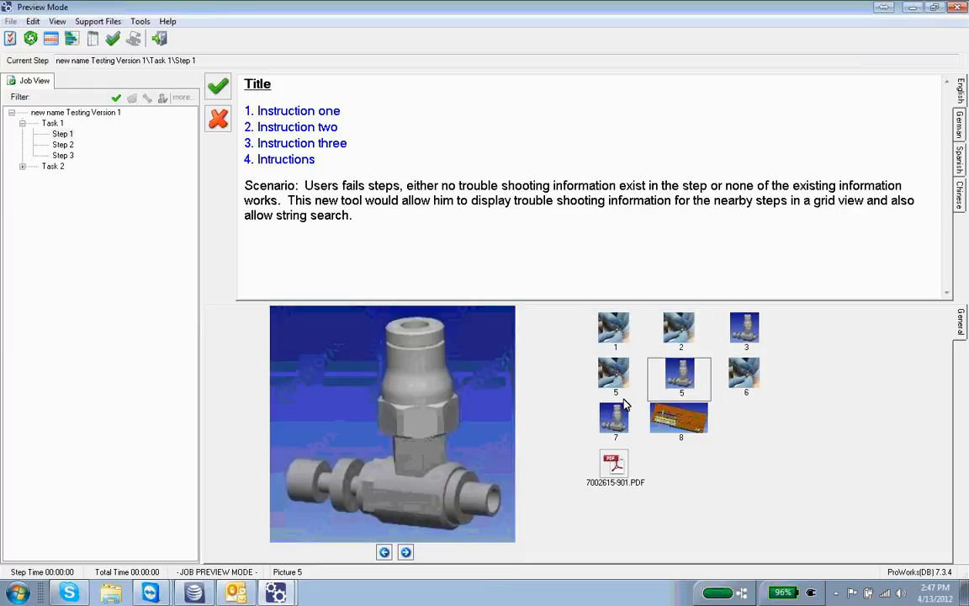
pyautogui.click(614, 419)
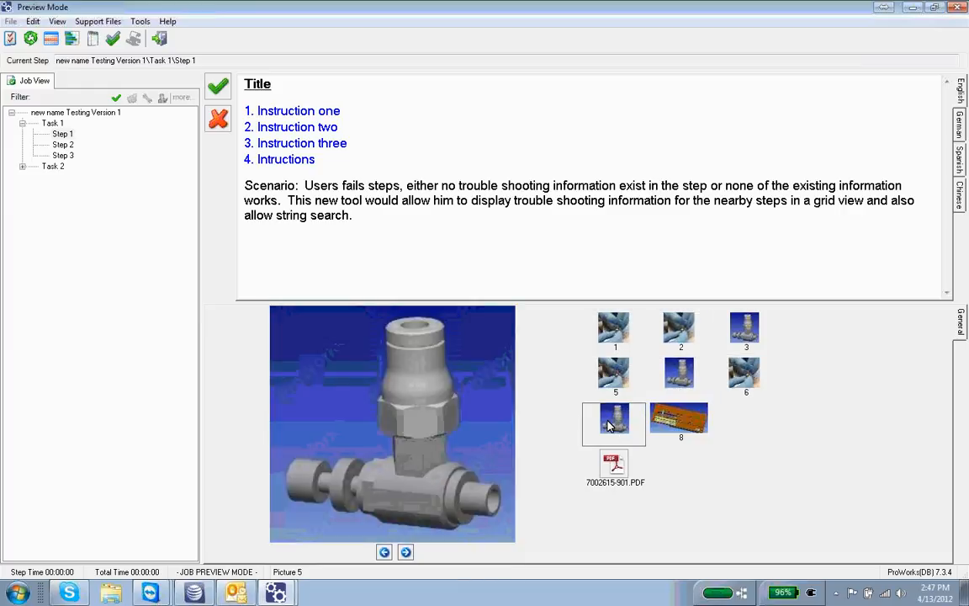
pyautogui.click(363, 395)
pyautogui.click(476, 313)
# Open the attached 7002615-901.PDF from the preview, enlarge it to full screen, and close it.
pyautogui.doubleClick(614, 466)
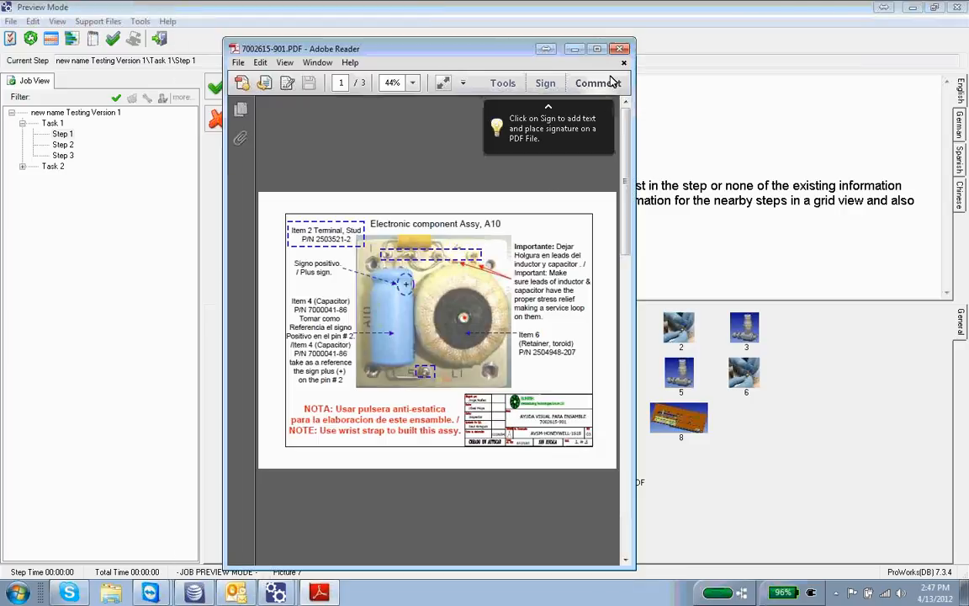
pyautogui.doubleClick(539, 49)
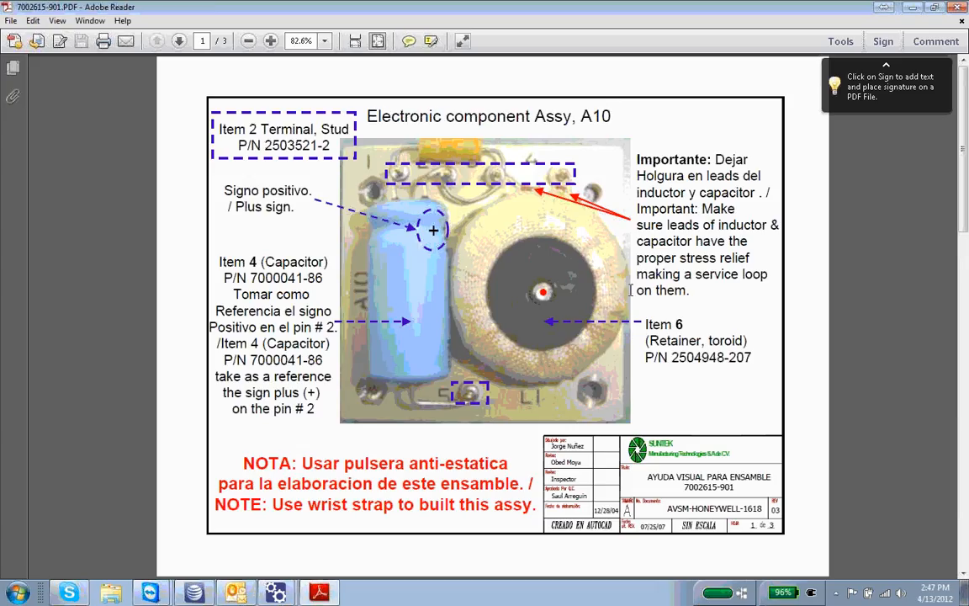
pyautogui.click(959, 8)
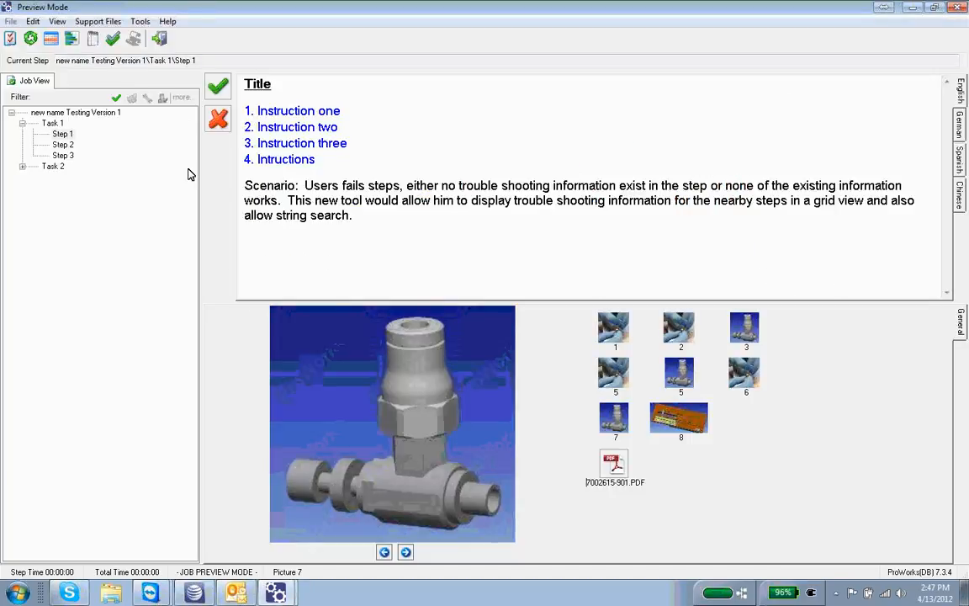
# Exit the job preview, expand Task 1 in the template tree and switch the instruction editor to Text mode.
pyautogui.click(157, 38)
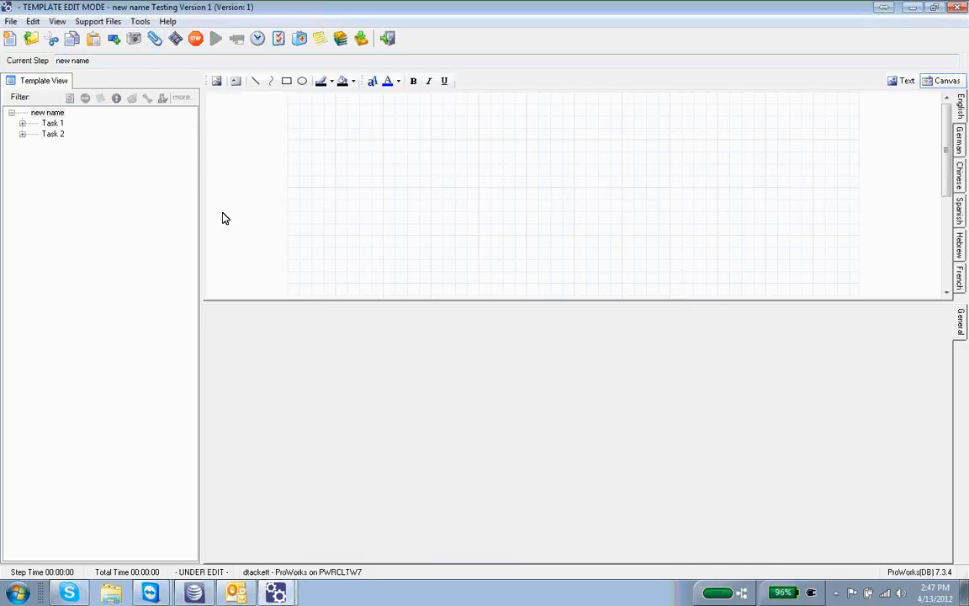
pyautogui.click(22, 124)
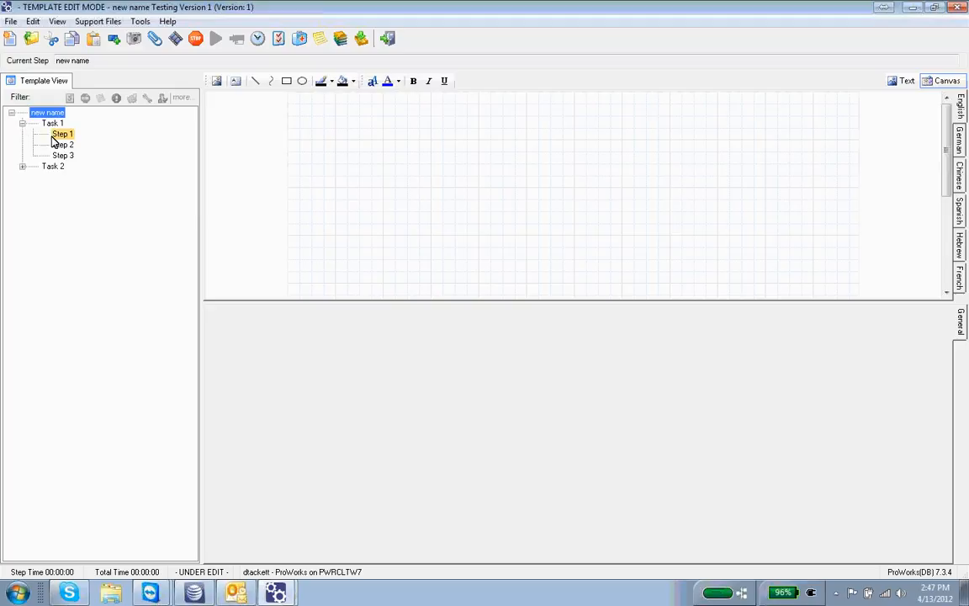
pyautogui.click(901, 81)
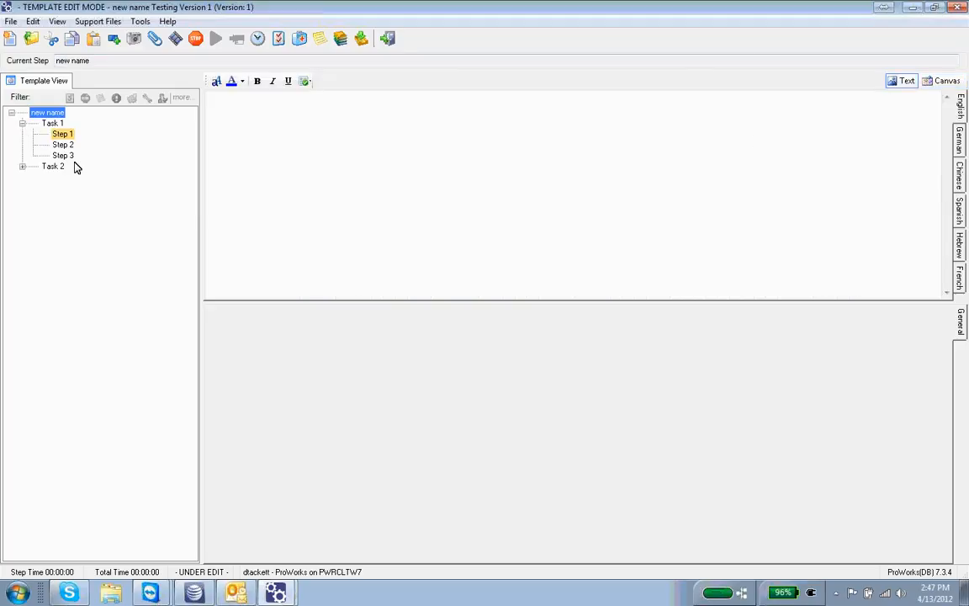
# Expand Task 2 in the template tree and select Step 2 of Task 1.
pyautogui.click(64, 135)
pyautogui.click(54, 122)
pyautogui.click(56, 114)
pyautogui.click(22, 166)
pyautogui.click(60, 145)
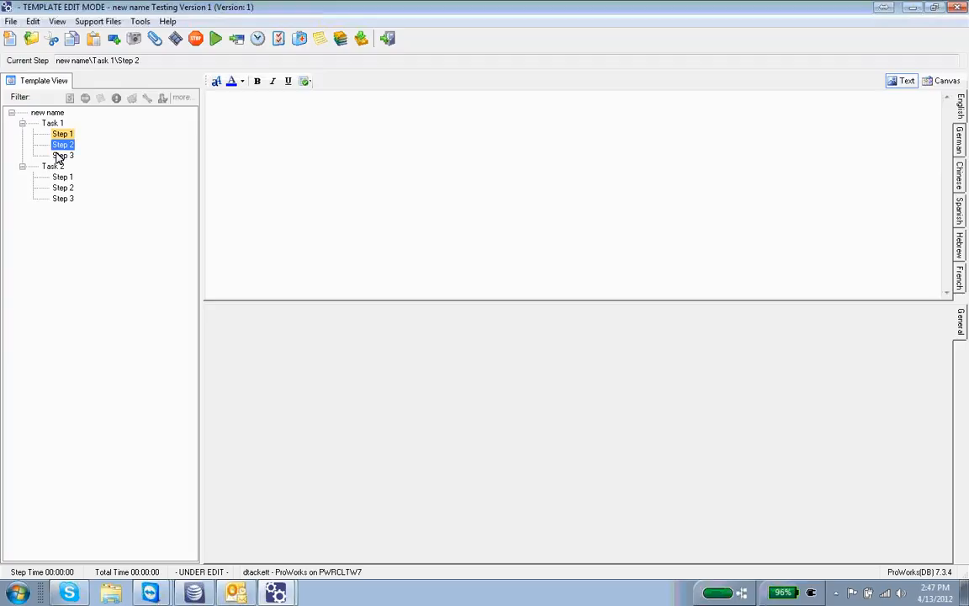
# Look through Step 3 of Task 1, Steps 1 and 2 of Task 2, and the template's root item.
pyautogui.click(60, 156)
pyautogui.click(61, 178)
pyautogui.click(60, 188)
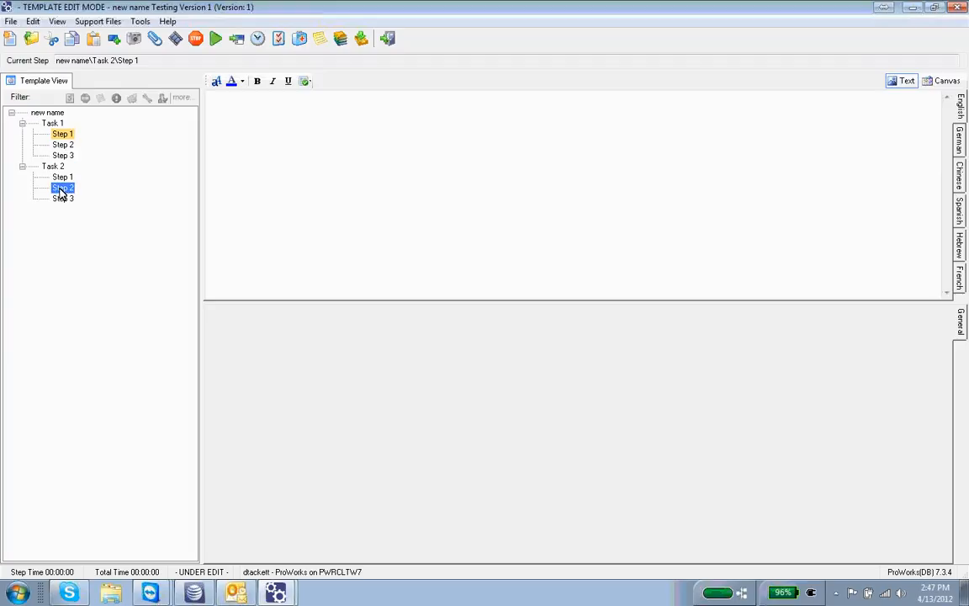
pyautogui.click(57, 124)
pyautogui.click(56, 113)
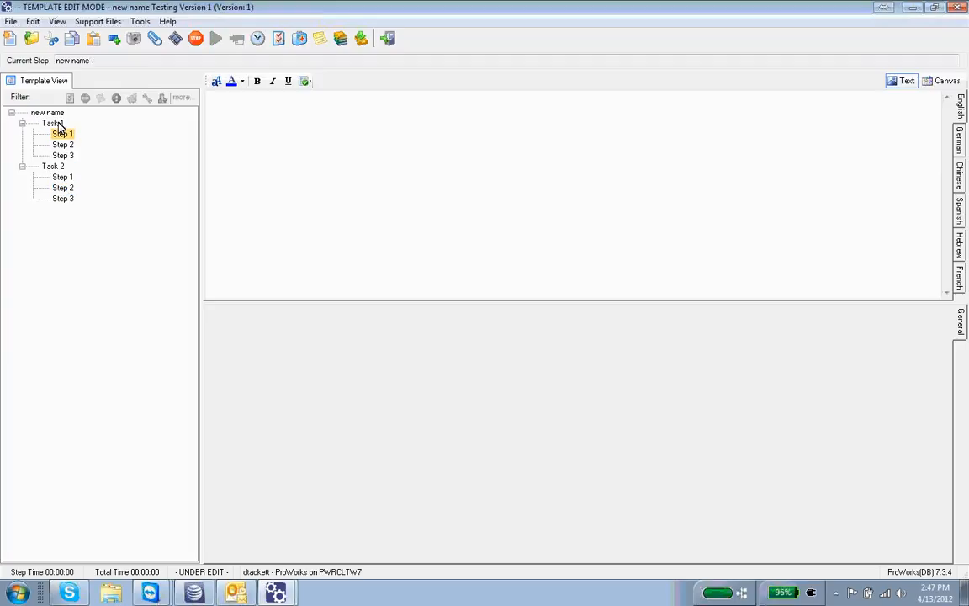
# Switch the instruction editor to Canvas mode at Task 1 and select Step 2 of that task.
pyautogui.click(58, 123)
pyautogui.click(946, 80)
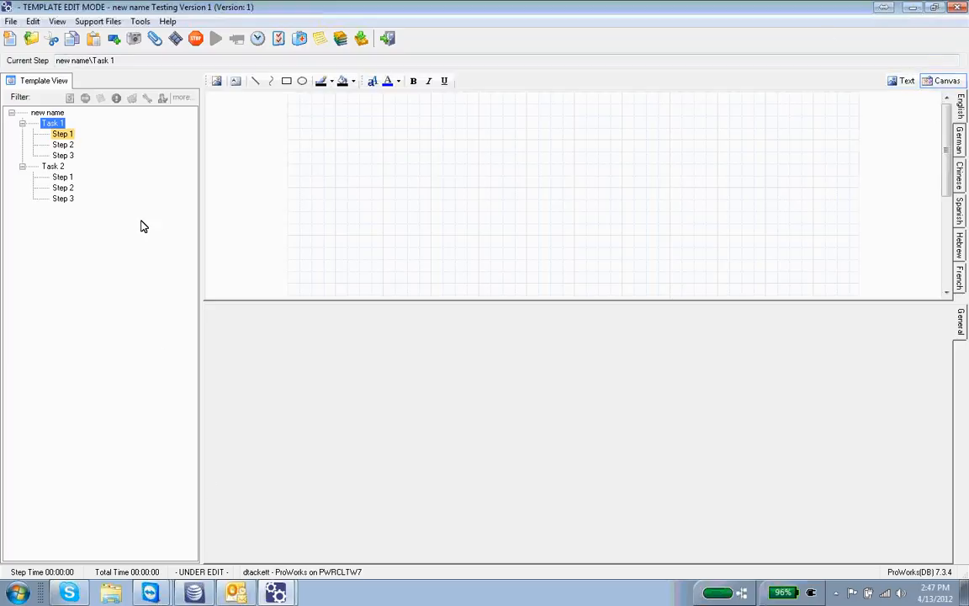
pyautogui.click(61, 144)
pyautogui.moveTo(276, 594)
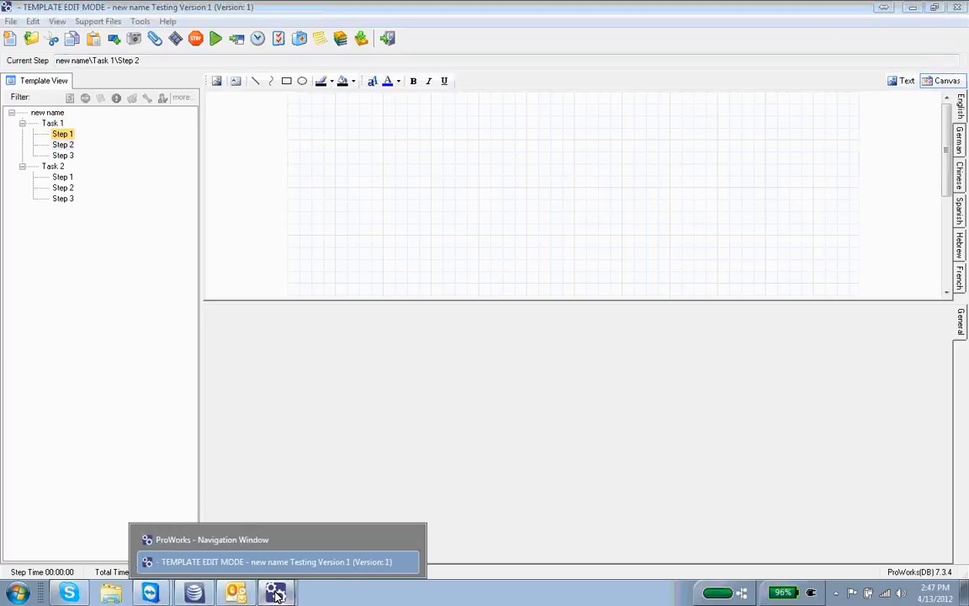
pyautogui.click(257, 561)
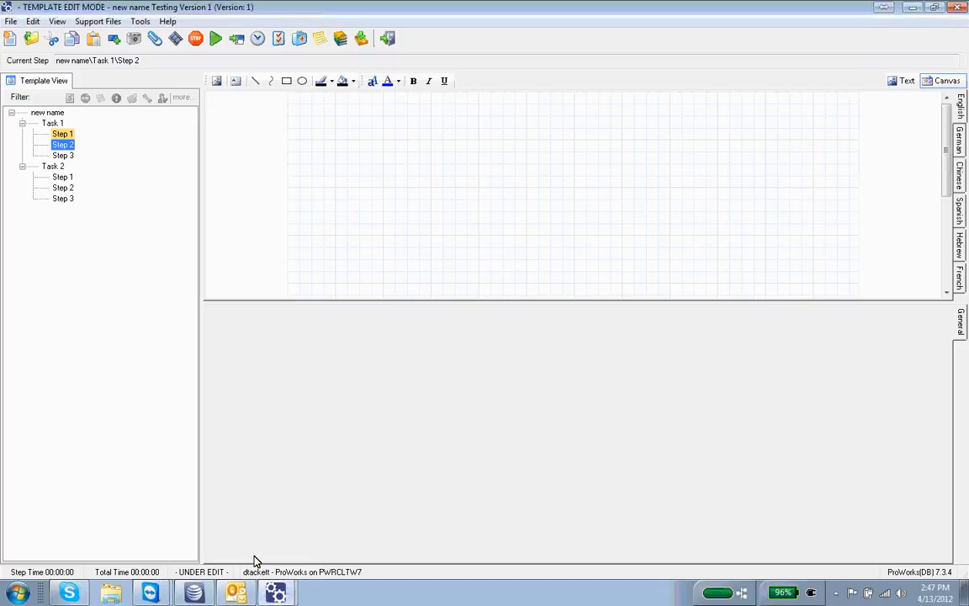
# Revisit Step 1 of Task 1, return to Step 2, switch its editor to Canvas mode and enlarge the canvas area downwards.
pyautogui.click(59, 134)
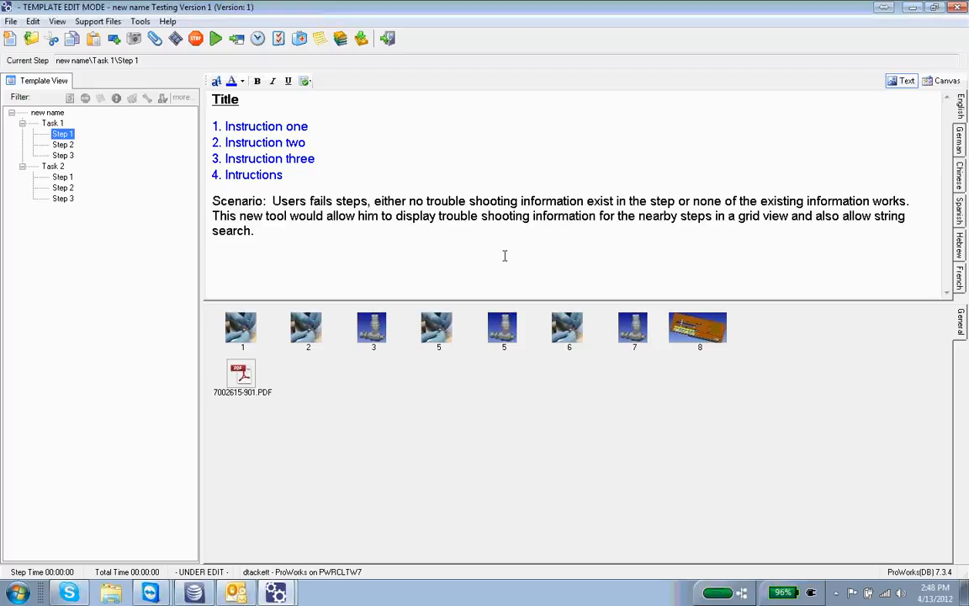
pyautogui.click(64, 144)
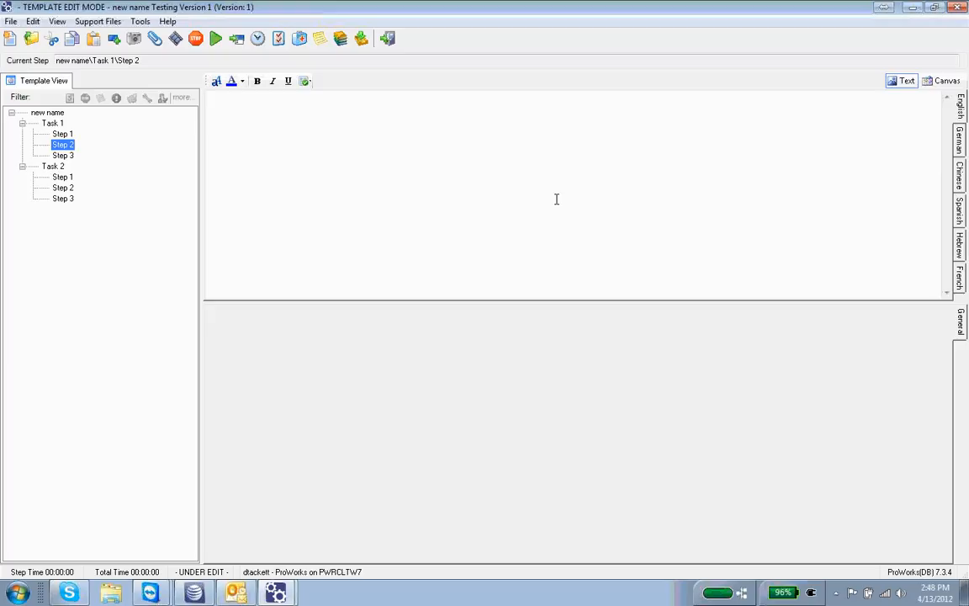
pyautogui.click(945, 81)
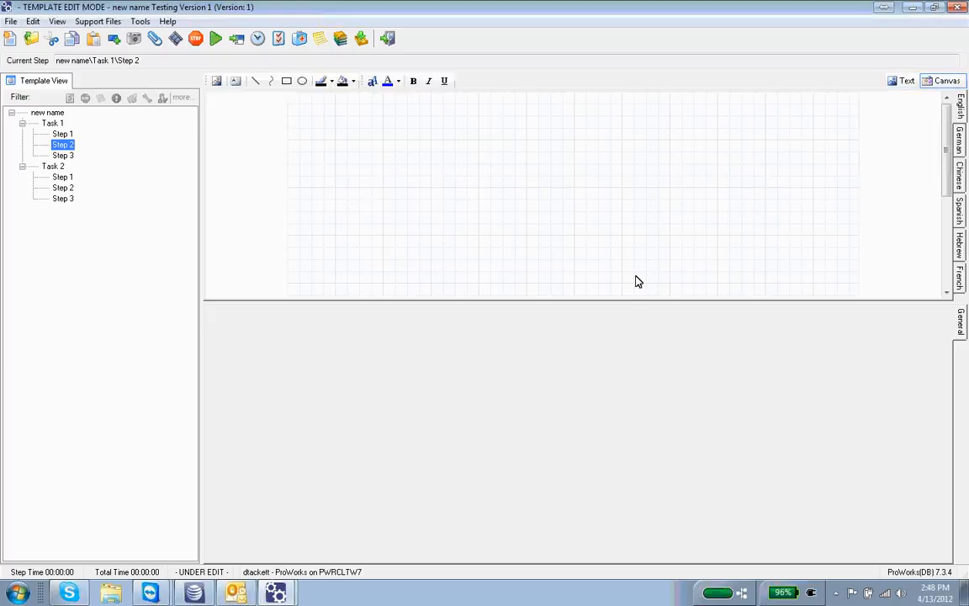
pyautogui.moveTo(614, 300); pyautogui.dragTo(589, 379)
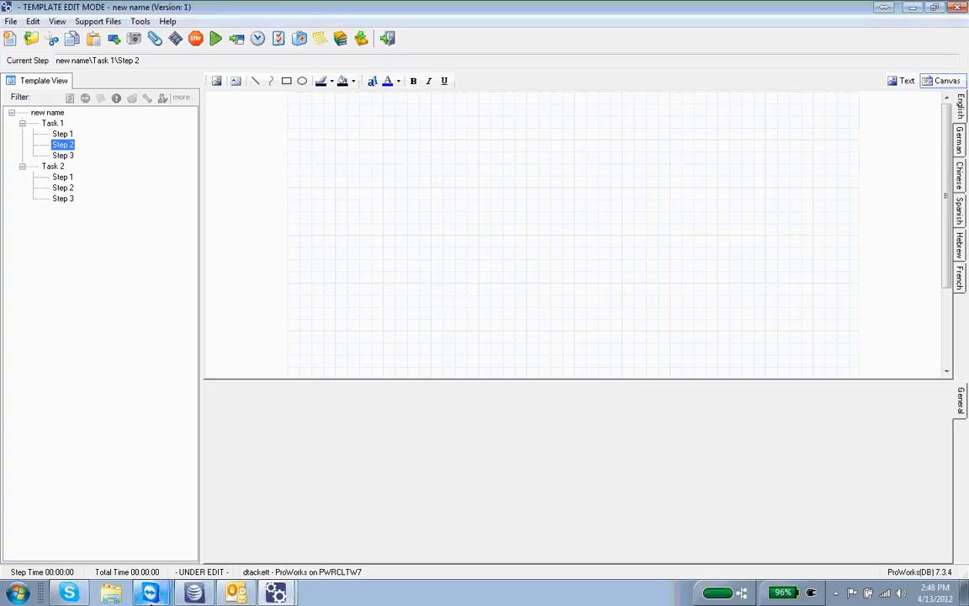
# Switch to Windows Explorer and open the Corning picture folder inside Proworks on the C: drive.
pyautogui.moveTo(150, 594)
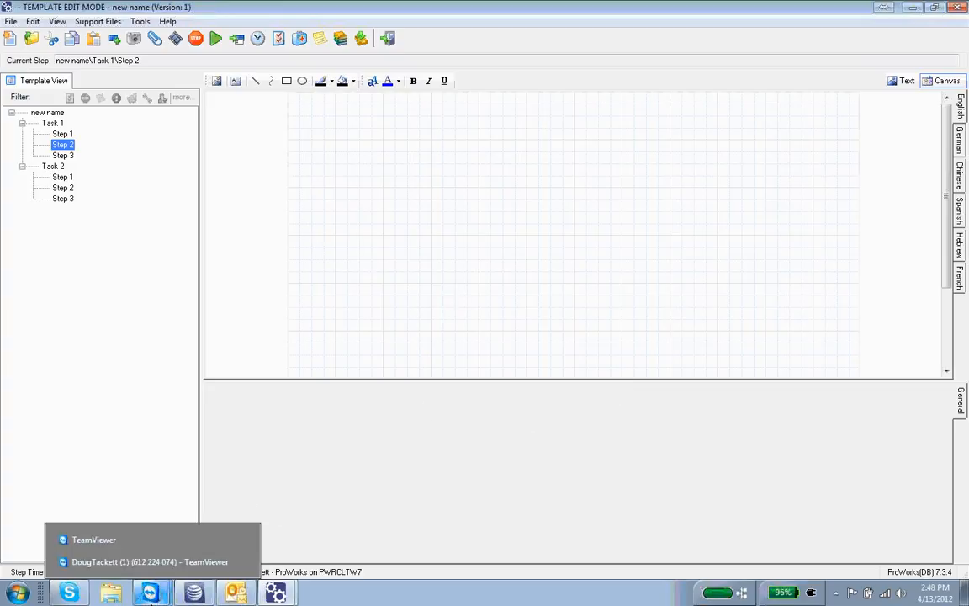
pyautogui.click(106, 598)
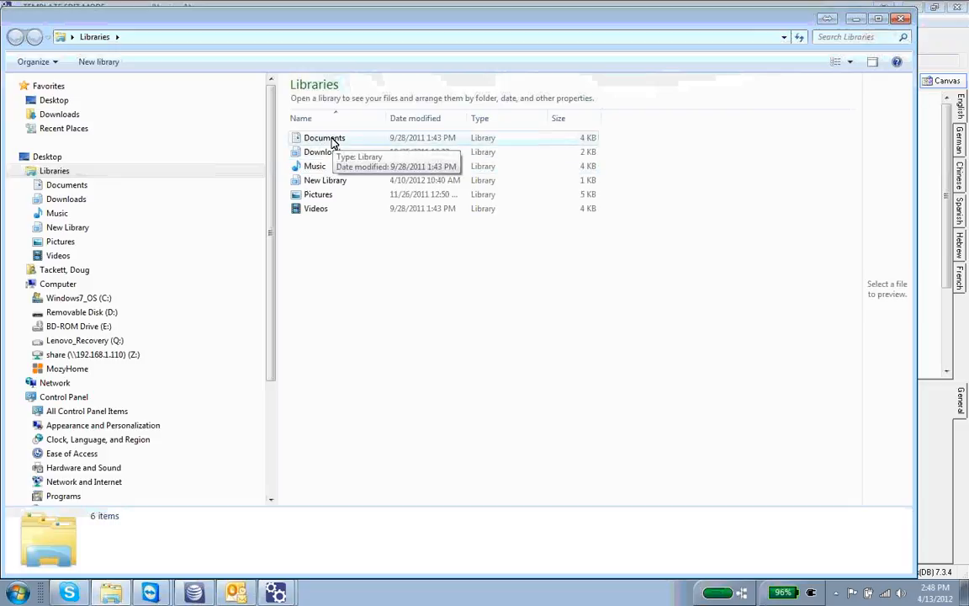
pyautogui.click(99, 299)
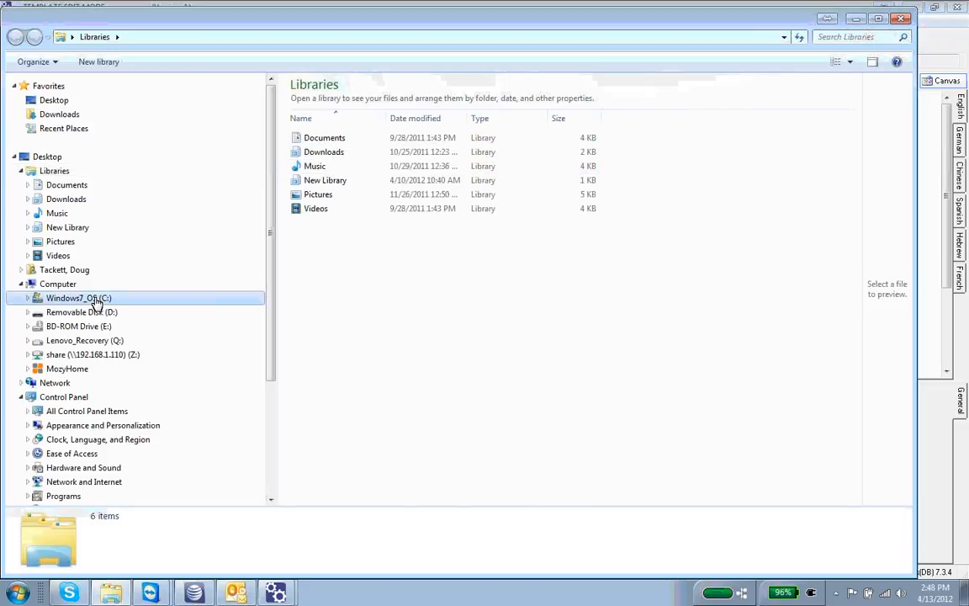
pyautogui.click(357, 342)
pyautogui.scroll(-6, 368, 415)
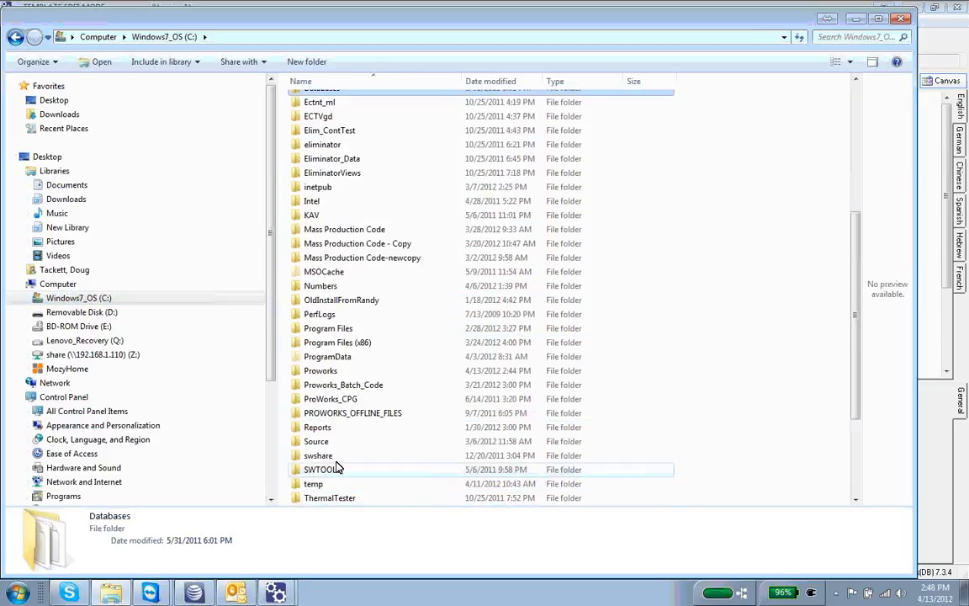
pyautogui.doubleClick(329, 371)
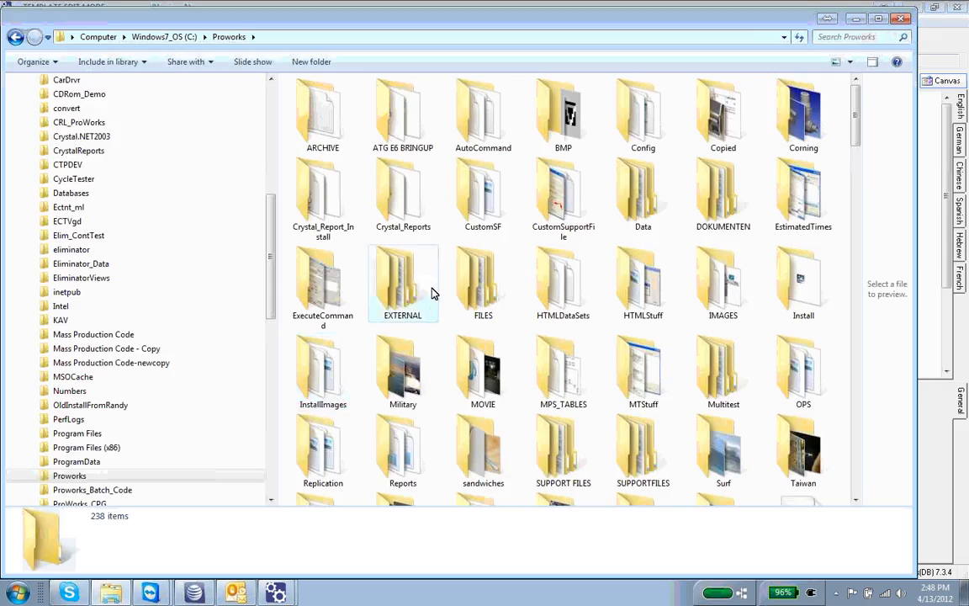
pyautogui.doubleClick(791, 112)
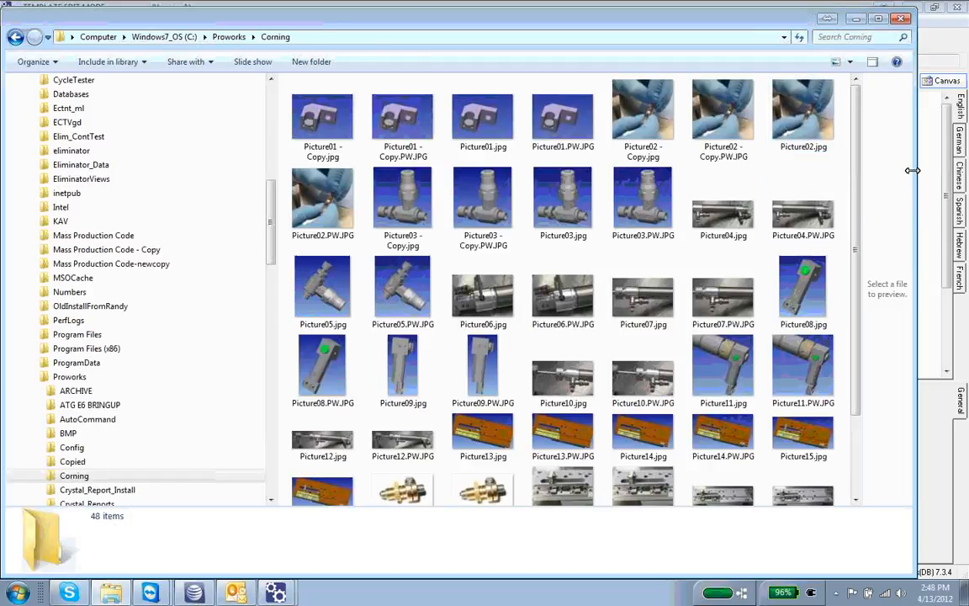
# Shrink the Corning folder window and move it down so the template's canvas is exposed.
pyautogui.moveTo(913, 170); pyautogui.dragTo(518, 170)
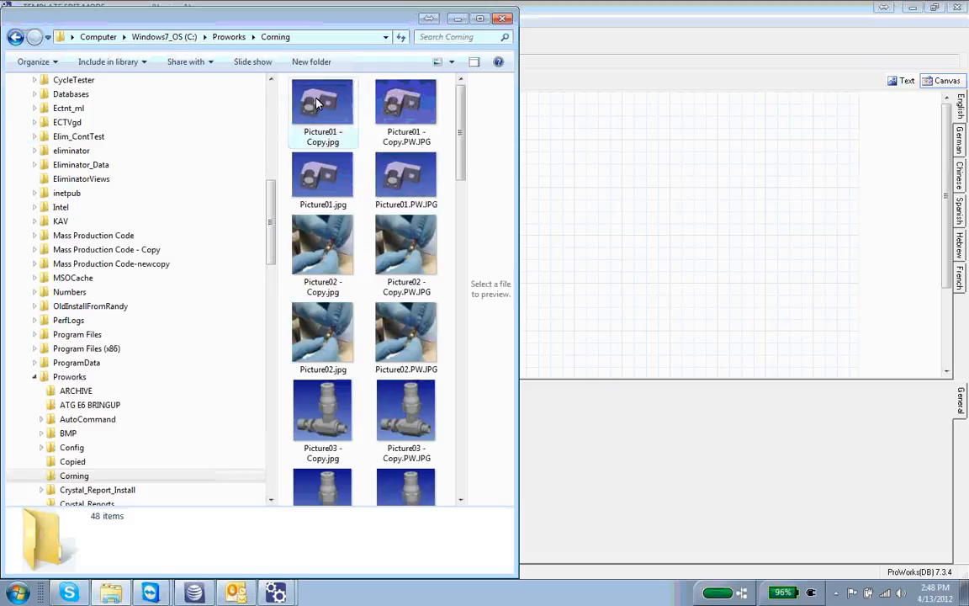
pyautogui.moveTo(517, 578); pyautogui.dragTo(524, 334)
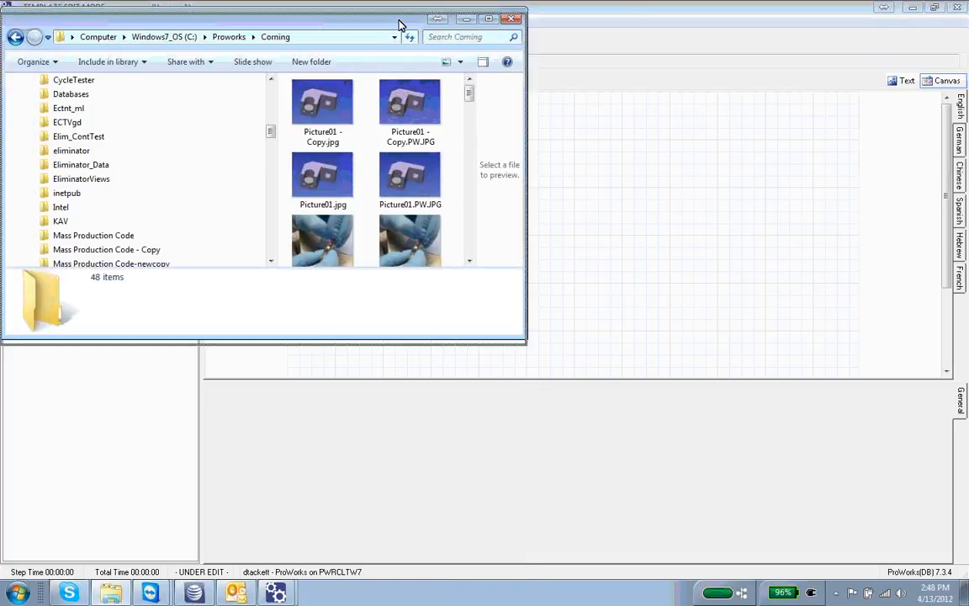
pyautogui.moveTo(363, 23); pyautogui.dragTo(376, 227)
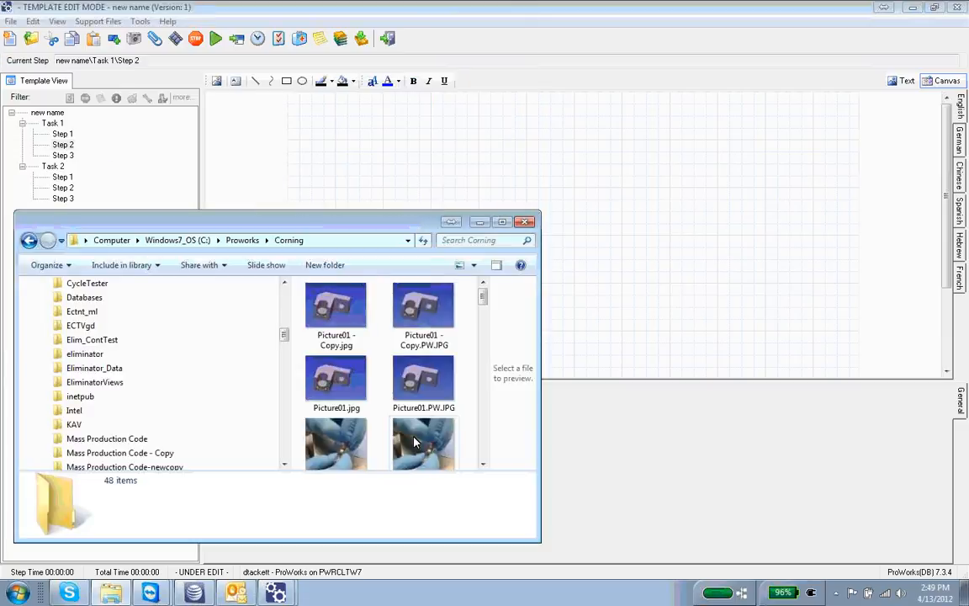
# Add Picture02 - Copy.PW.JPG, Picture01 - Copy.jpg and Picture03 - Copy.PW.JPG from the folder to Step 2's canvas, and minimize the folder window.
pyautogui.moveTo(436, 448); pyautogui.dragTo(501, 362)
pyautogui.moveTo(661, 240); pyautogui.dragTo(697, 223)
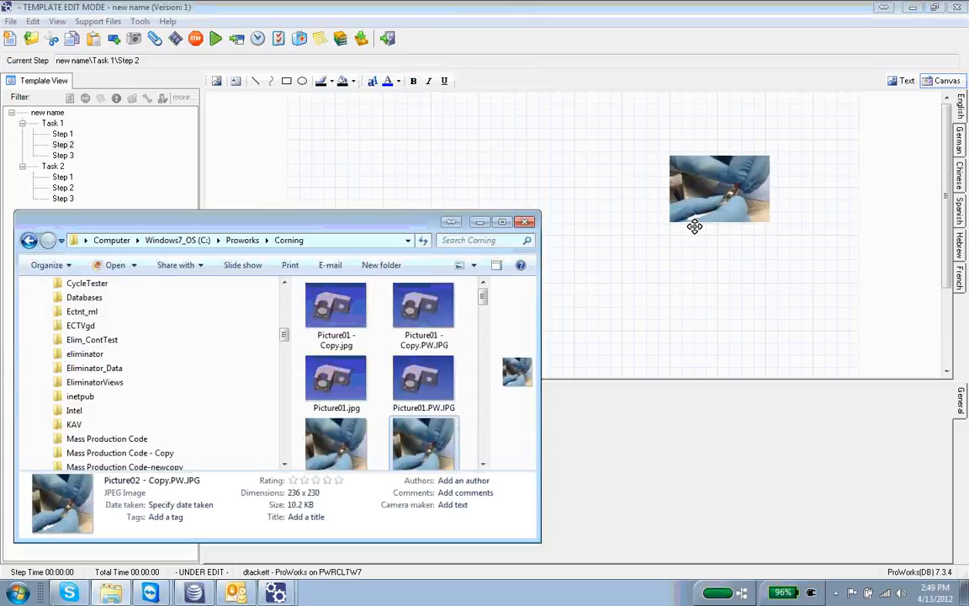
pyautogui.moveTo(335, 307); pyautogui.dragTo(423, 149)
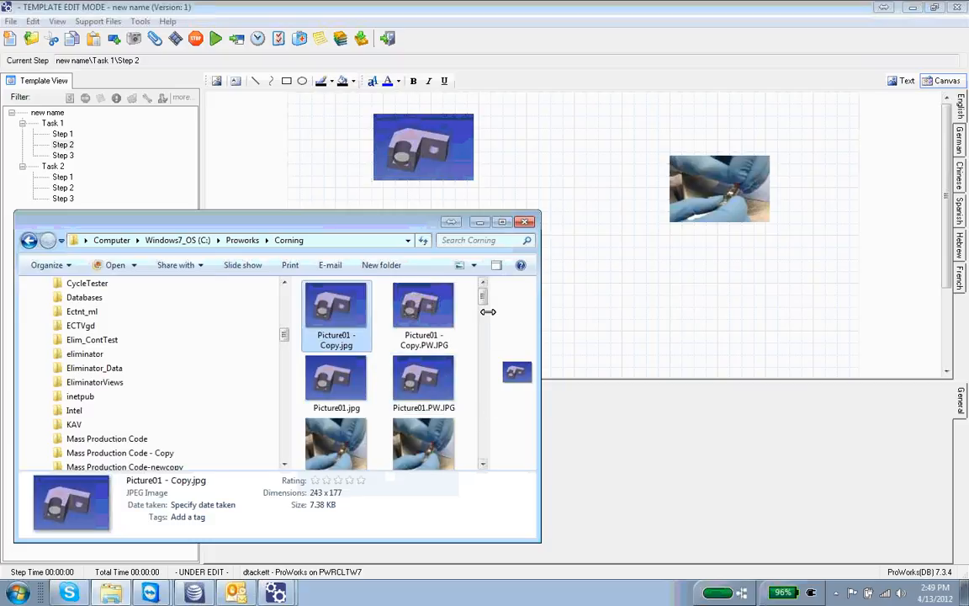
pyautogui.moveTo(483, 299); pyautogui.dragTo(483, 324)
pyautogui.moveTo(423, 345); pyautogui.dragTo(593, 278)
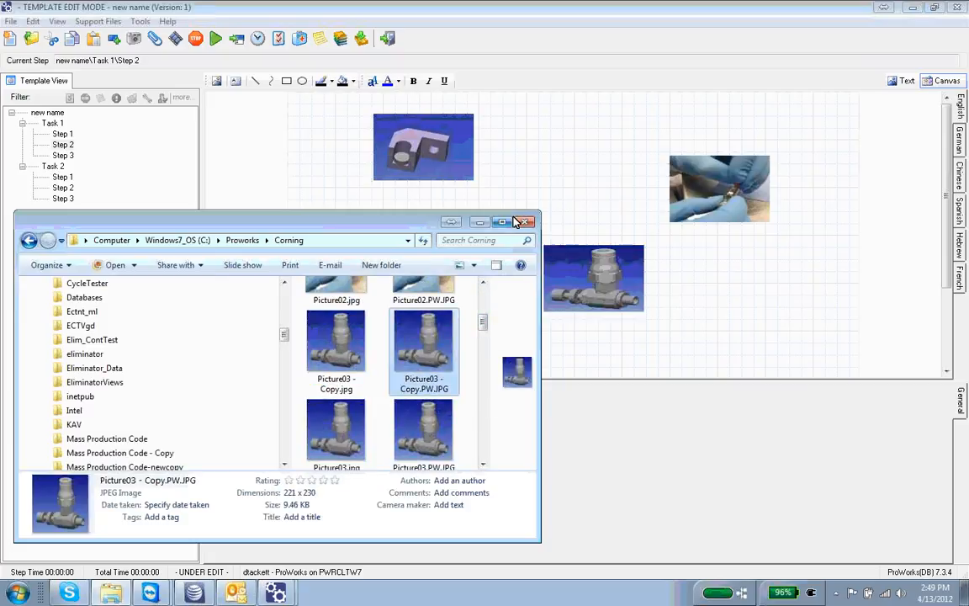
pyautogui.click(480, 221)
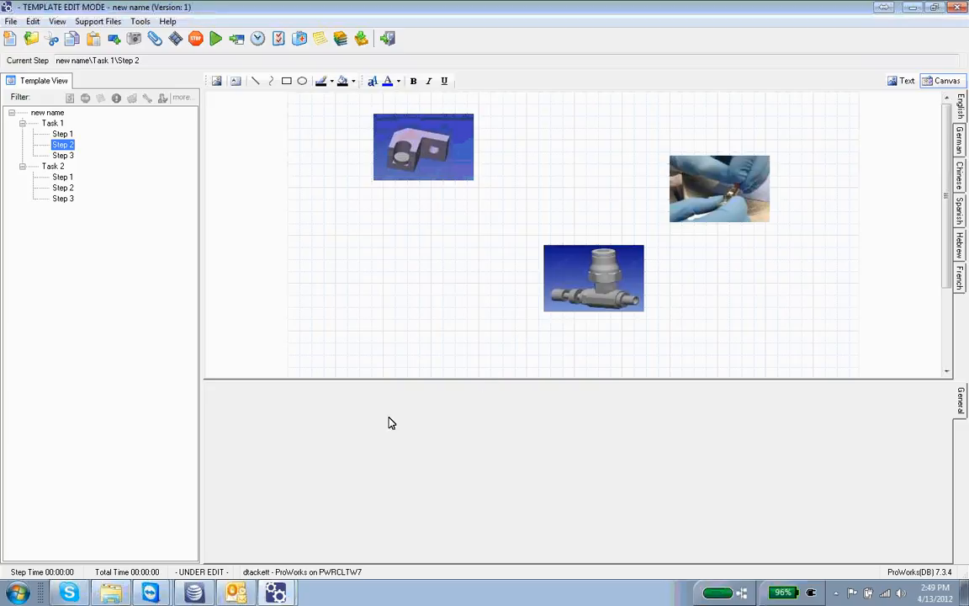
# Place the bracket picture in the canvas's upper-left corner, enlarge it to about double size, and line up the gloved-hands picture beside the pipe-fitting picture.
pyautogui.moveTo(417, 135); pyautogui.dragTo(329, 119)
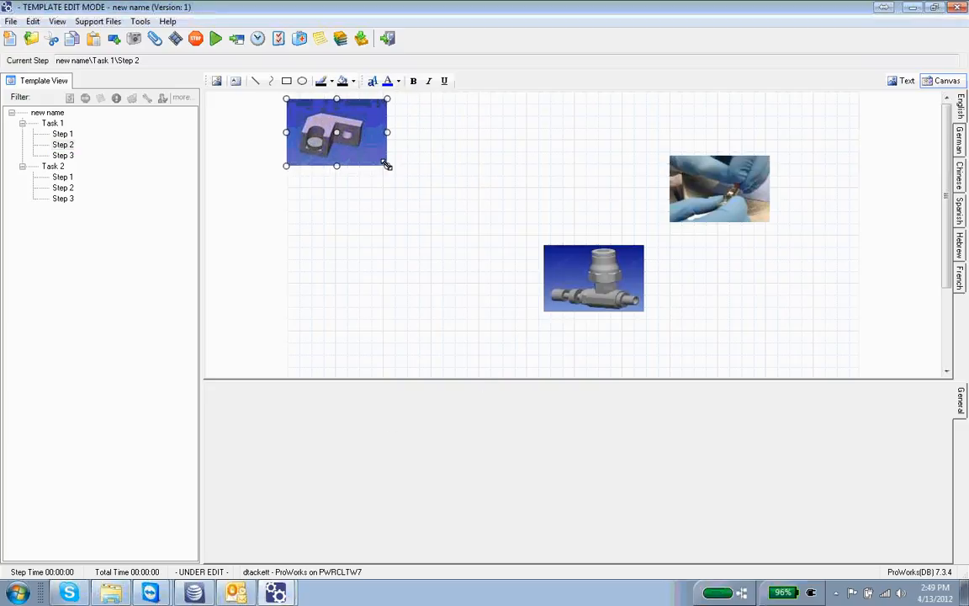
pyautogui.moveTo(386, 165); pyautogui.dragTo(495, 269)
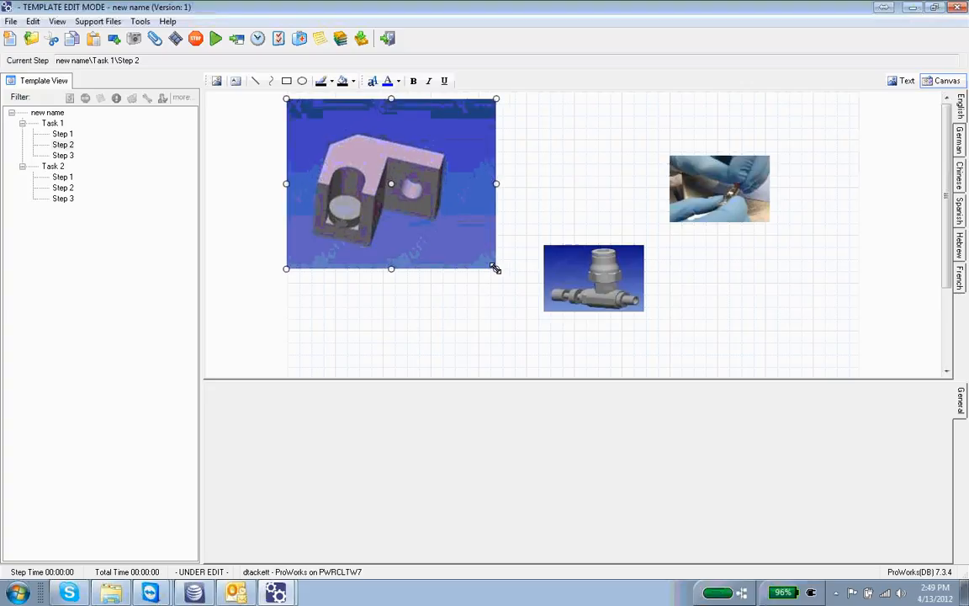
pyautogui.click(718, 192)
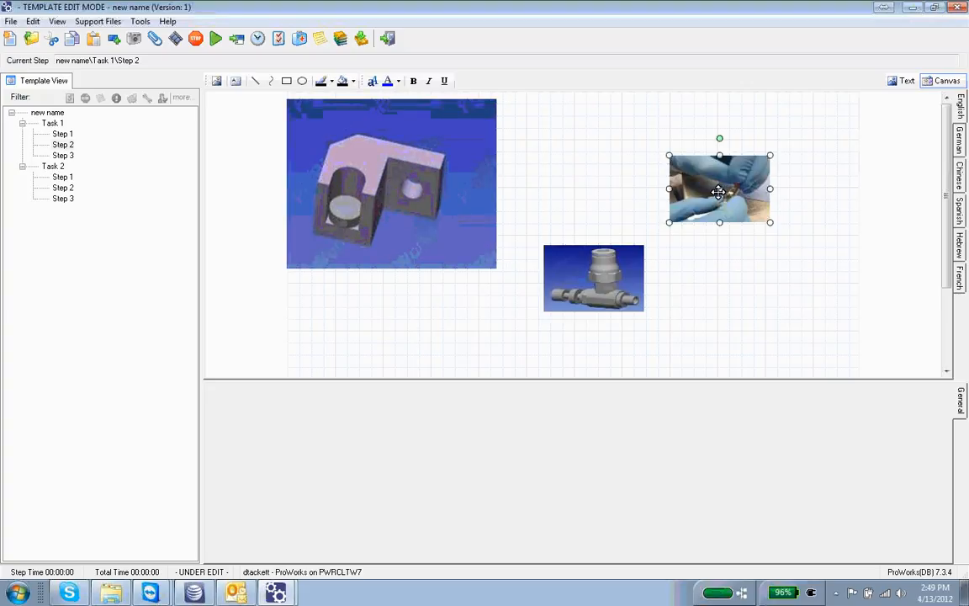
pyautogui.moveTo(718, 191); pyautogui.dragTo(737, 282)
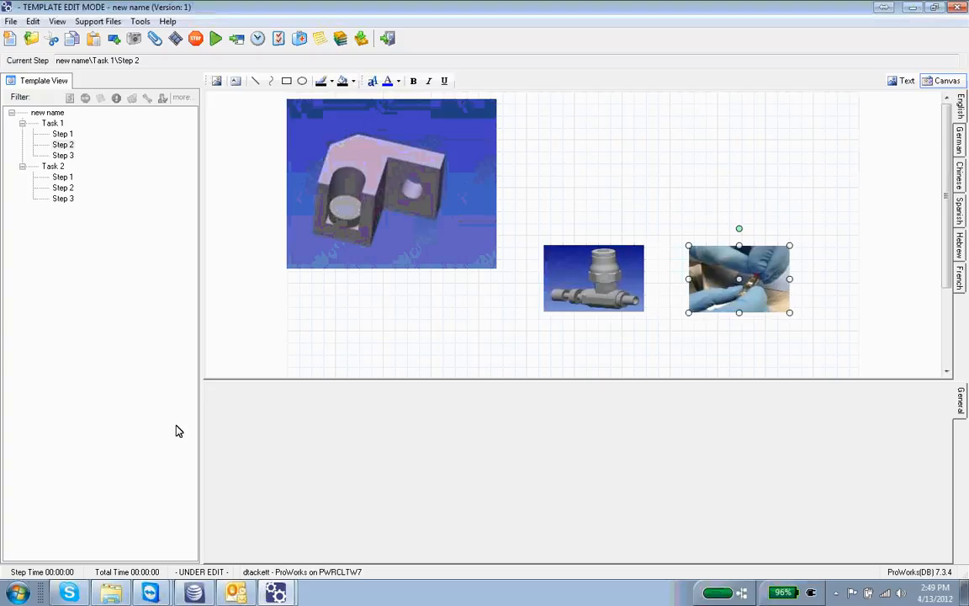
# Add a text annotation reading "My new text point to the spot" beside the bracket picture, above the two smaller pictures.
pyautogui.click(236, 82)
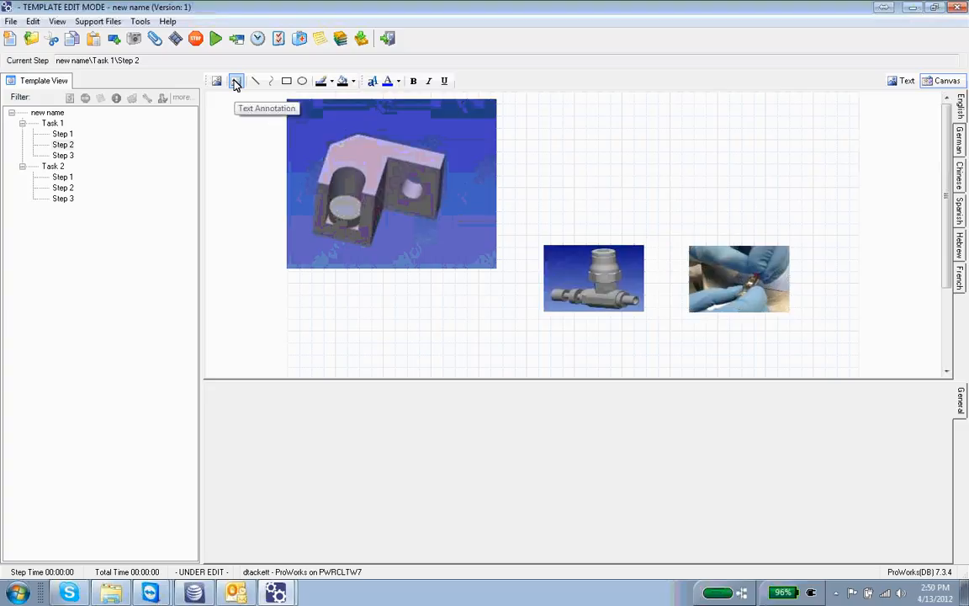
pyautogui.moveTo(522, 104)
pyautogui.mouseDown()
pyautogui.moveTo(655, 166)
pyautogui.moveTo(688, 155)
pyautogui.mouseUp()
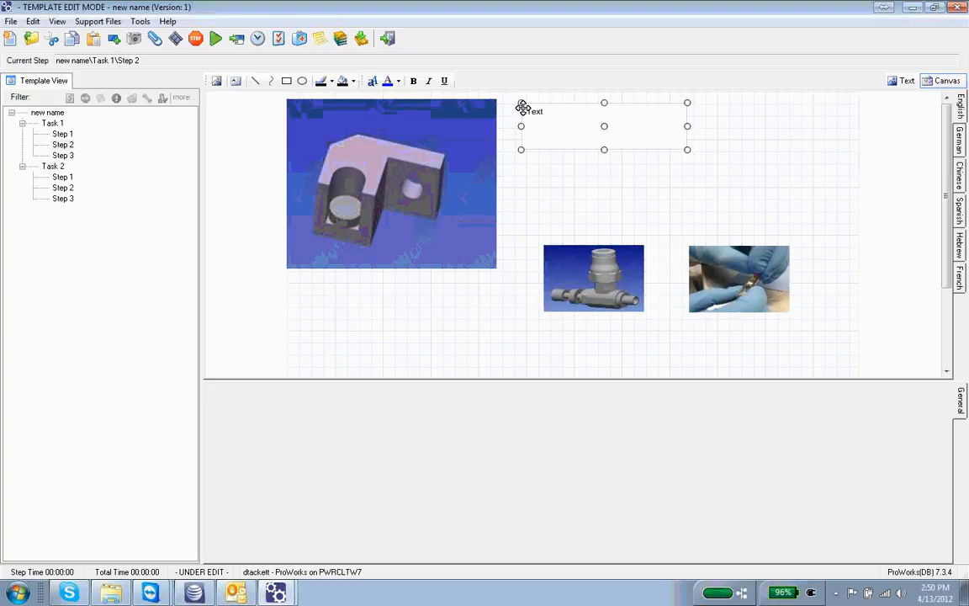
pyautogui.doubleClick(568, 135)
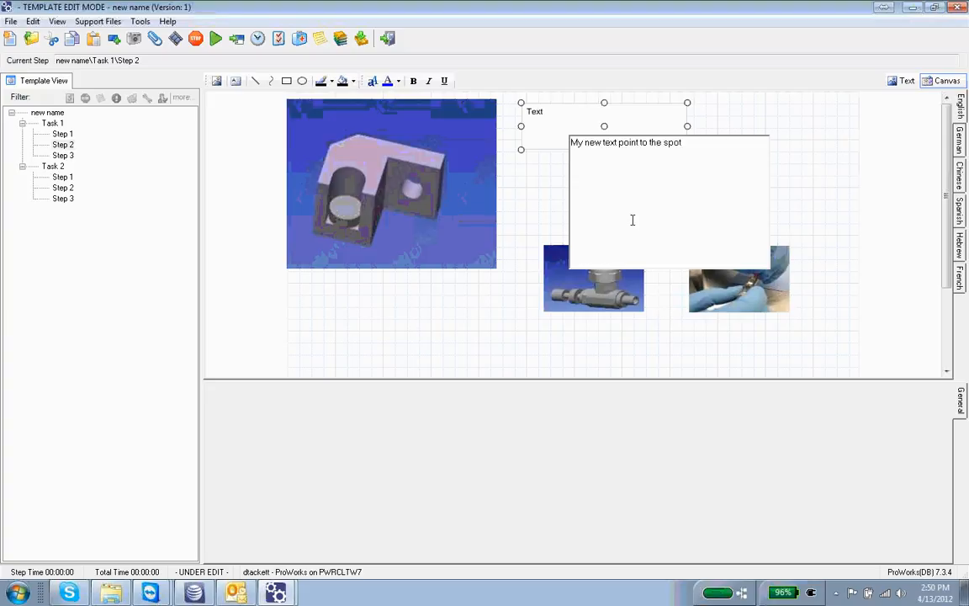
pyautogui.click(743, 130)
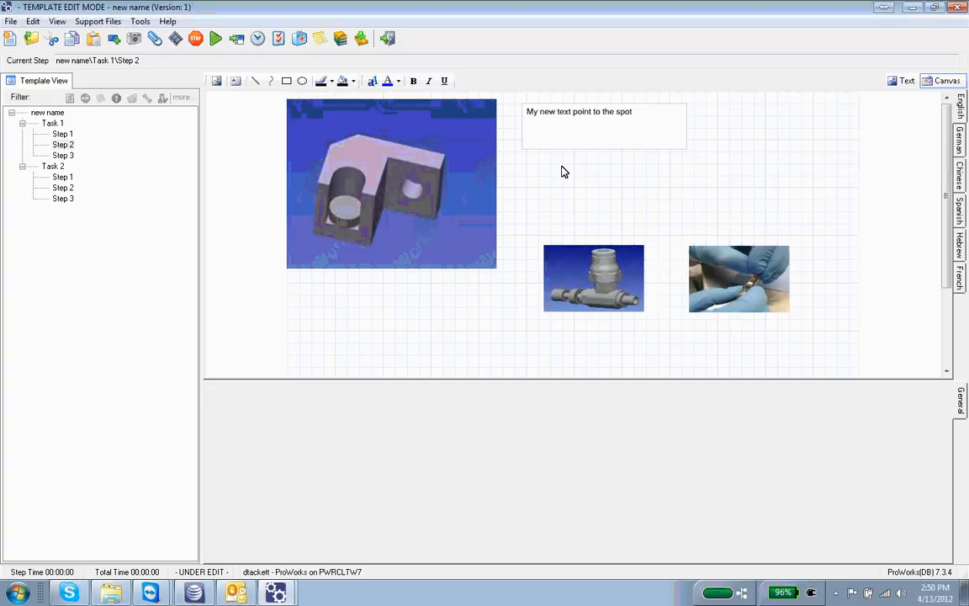
# Format the annotation in red at size 18 and make its box wider and shallower so the text fits on one line.
pyautogui.click(621, 118)
pyautogui.click(397, 81)
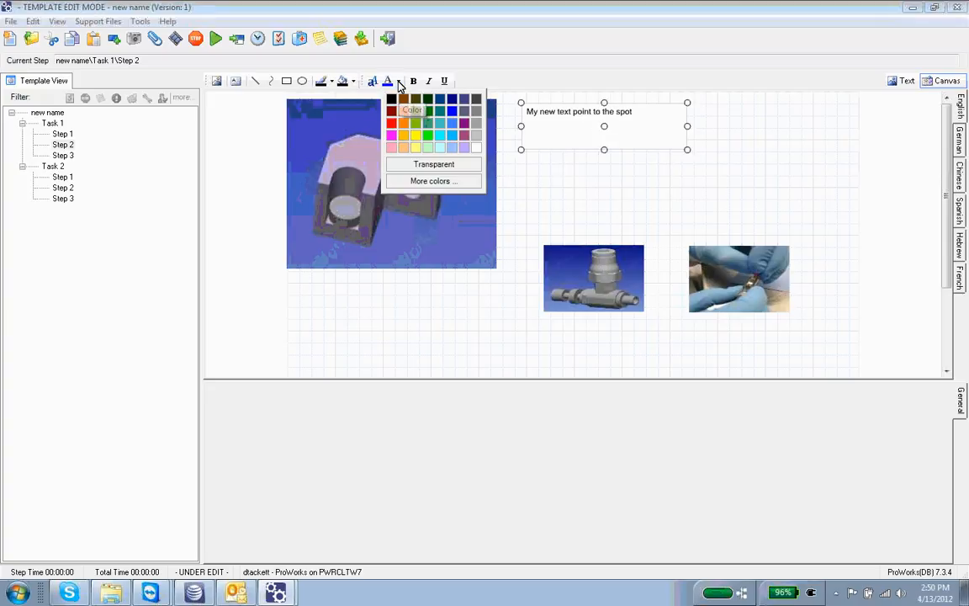
pyautogui.click(392, 123)
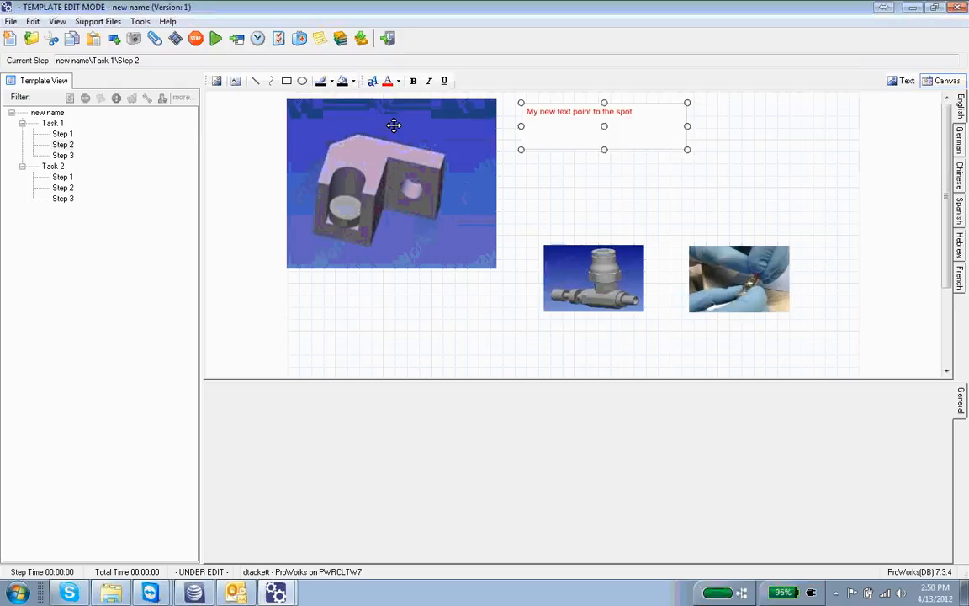
pyautogui.click(371, 82)
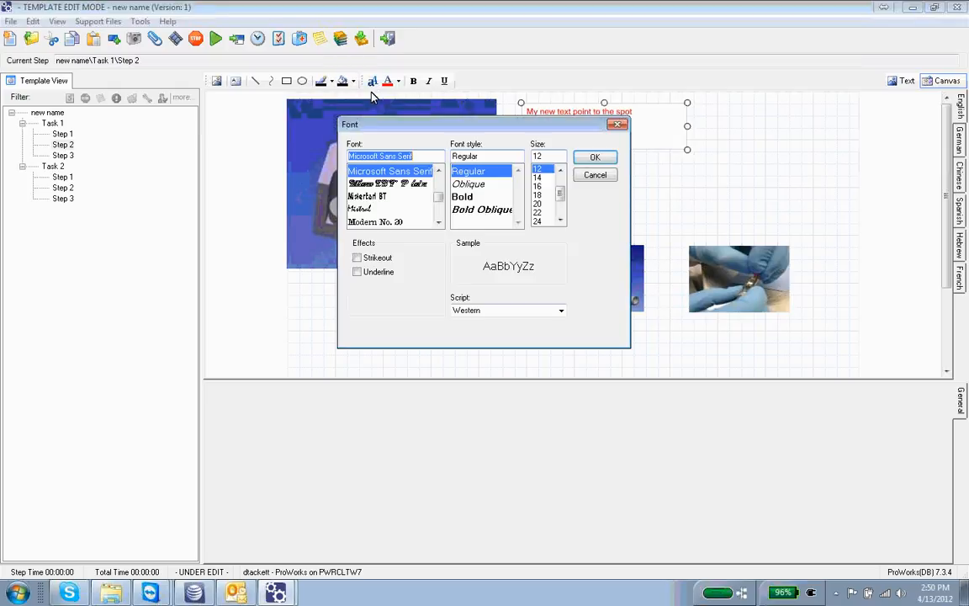
pyautogui.click(537, 195)
pyautogui.click(593, 158)
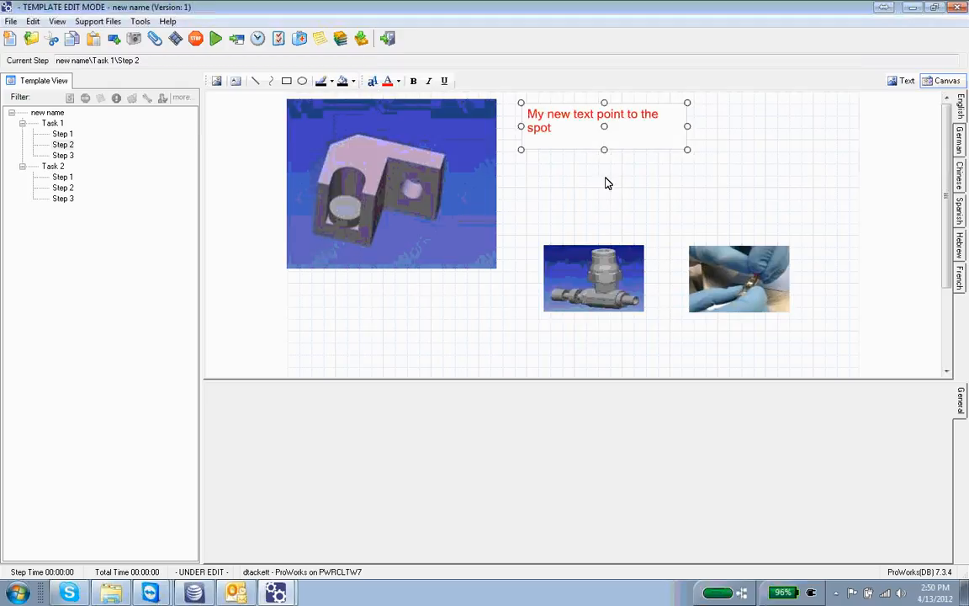
pyautogui.moveTo(685, 151); pyautogui.dragTo(737, 127)
pyautogui.click(713, 172)
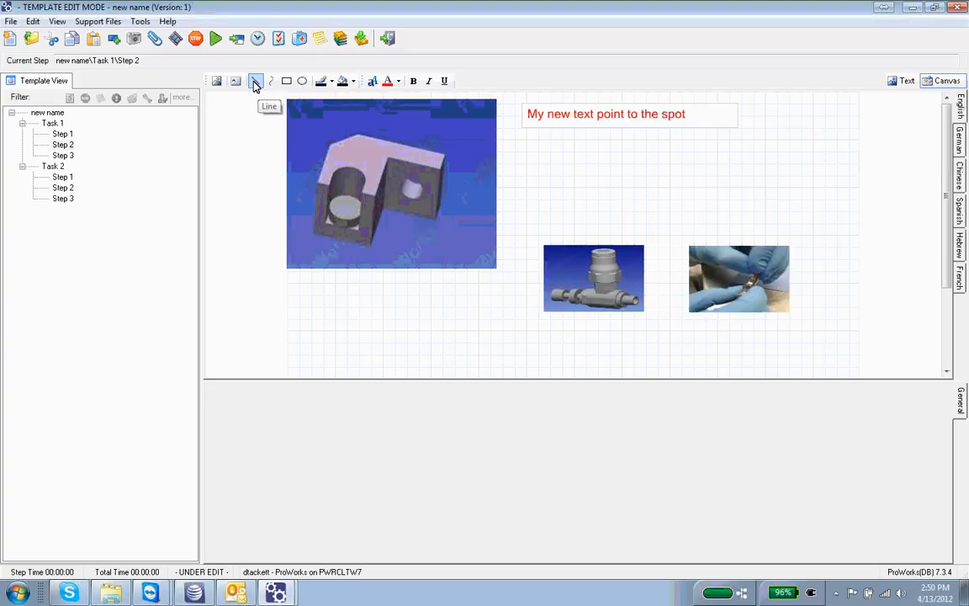
# Draw a red arrow line from the text annotation to the top of the bracket picture on Step 2's canvas.
pyautogui.click(328, 83)
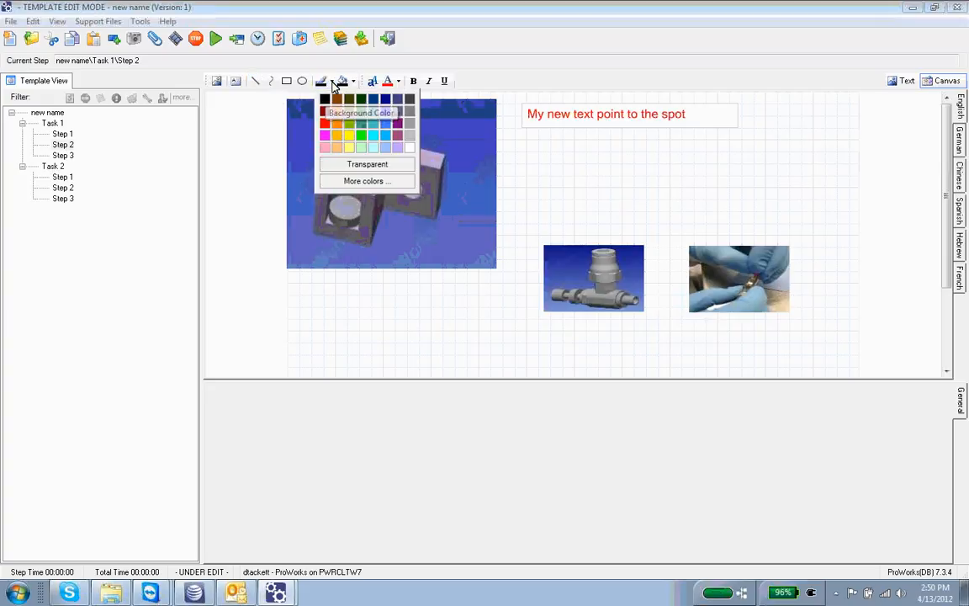
pyautogui.click(325, 126)
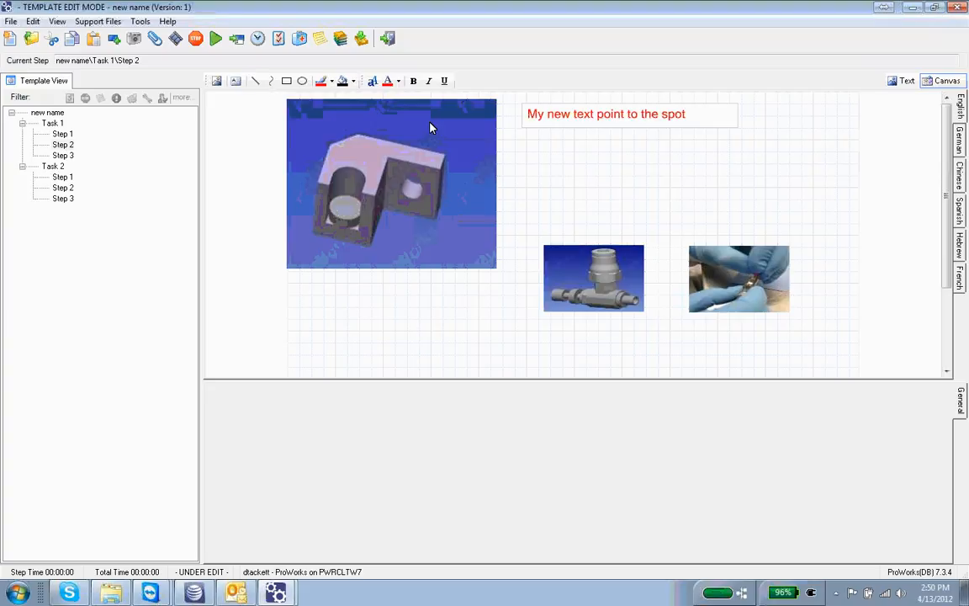
pyautogui.moveTo(510, 118); pyautogui.dragTo(411, 131)
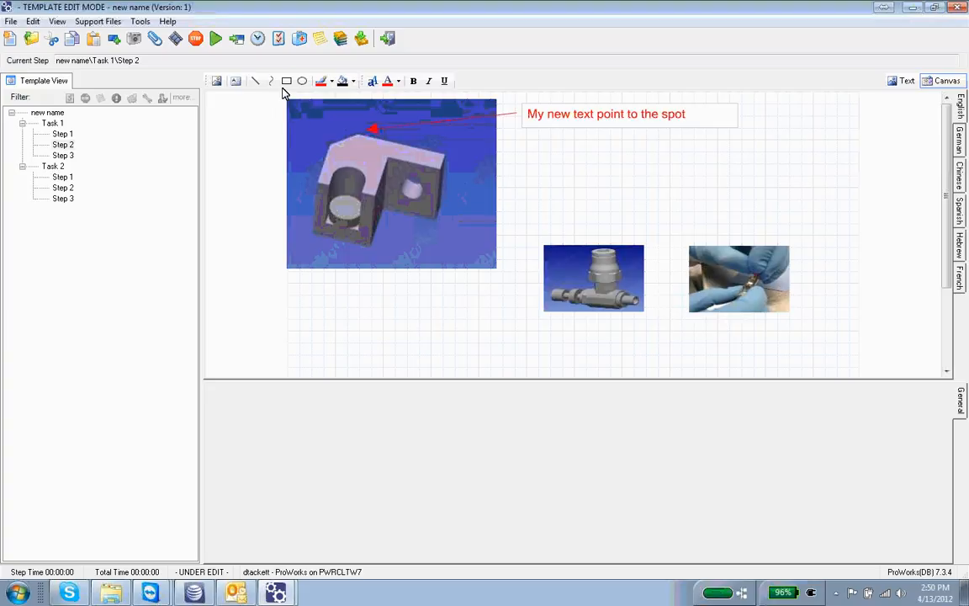
# Move the bracket picture slightly lower on the canvas so its top edge sits just under the arrow tip.
pyautogui.moveTo(486, 183); pyautogui.dragTo(420, 211)
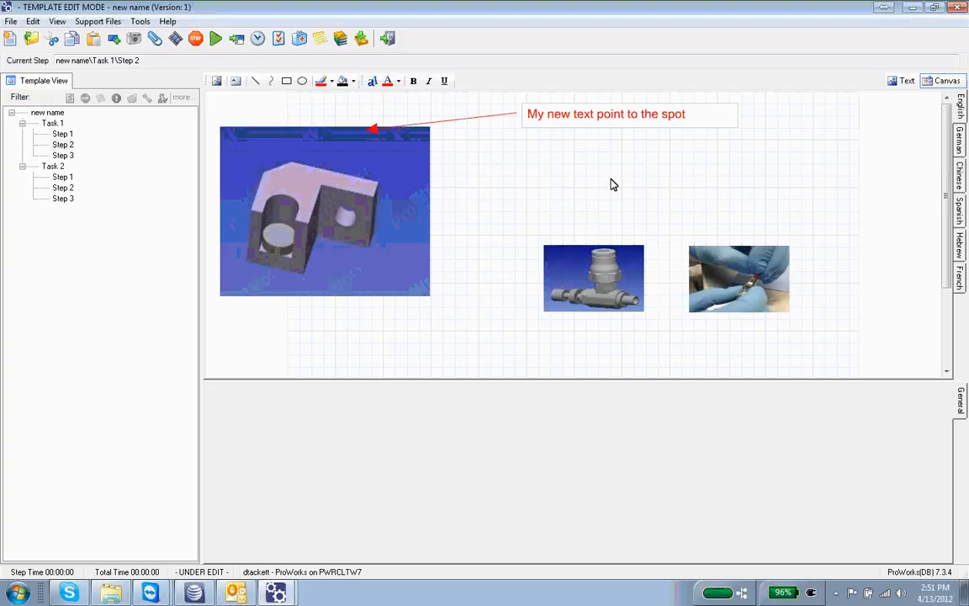
pyautogui.moveTo(359, 189); pyautogui.dragTo(419, 195)
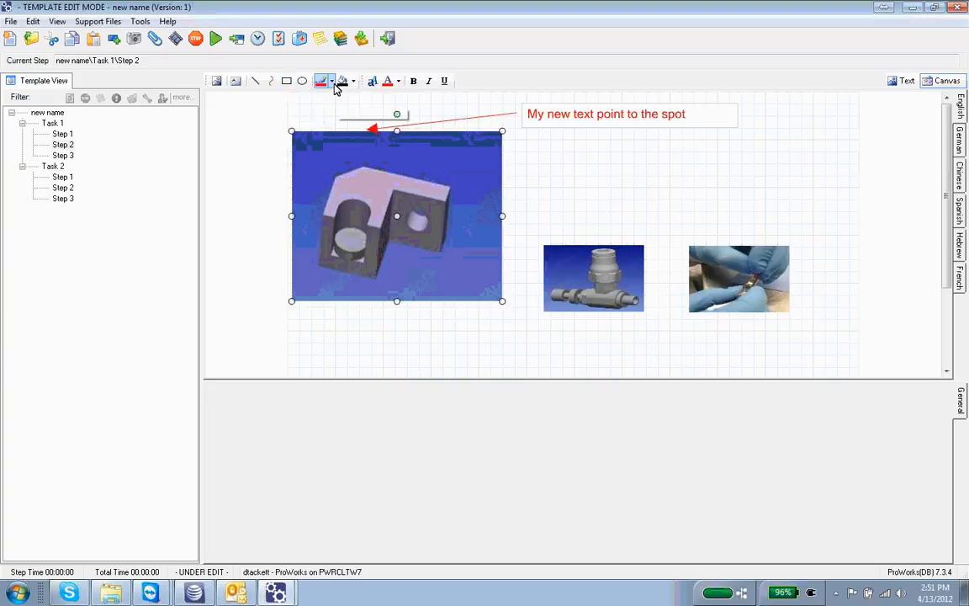
pyautogui.click(420, 349)
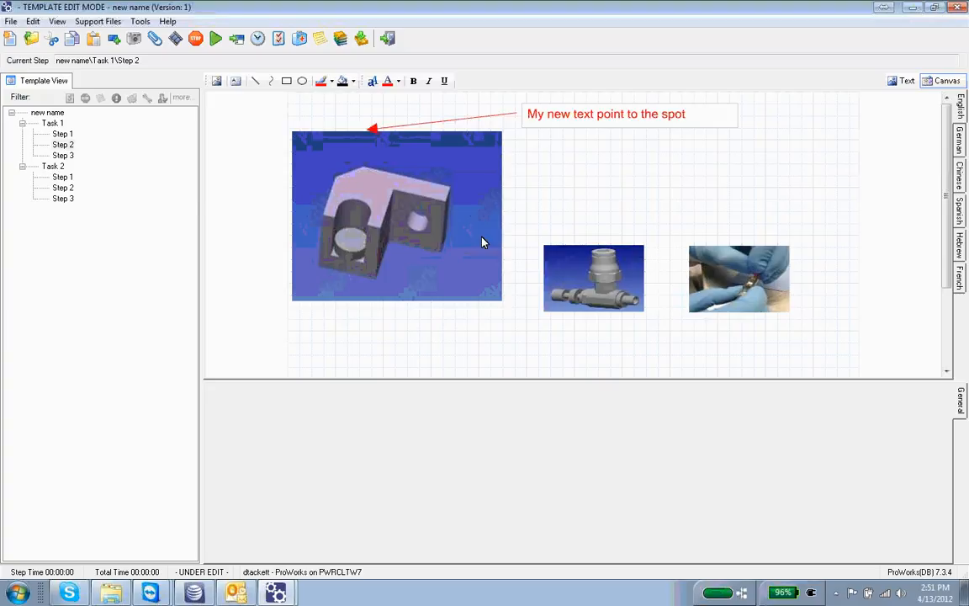
# Attach Picture02 - Copy.PW.JPG, Picture02.PW.JPG and Picture04.PW.JPG from the Corning folder as pictures of Step 2.
pyautogui.click(134, 39)
pyautogui.click(564, 208)
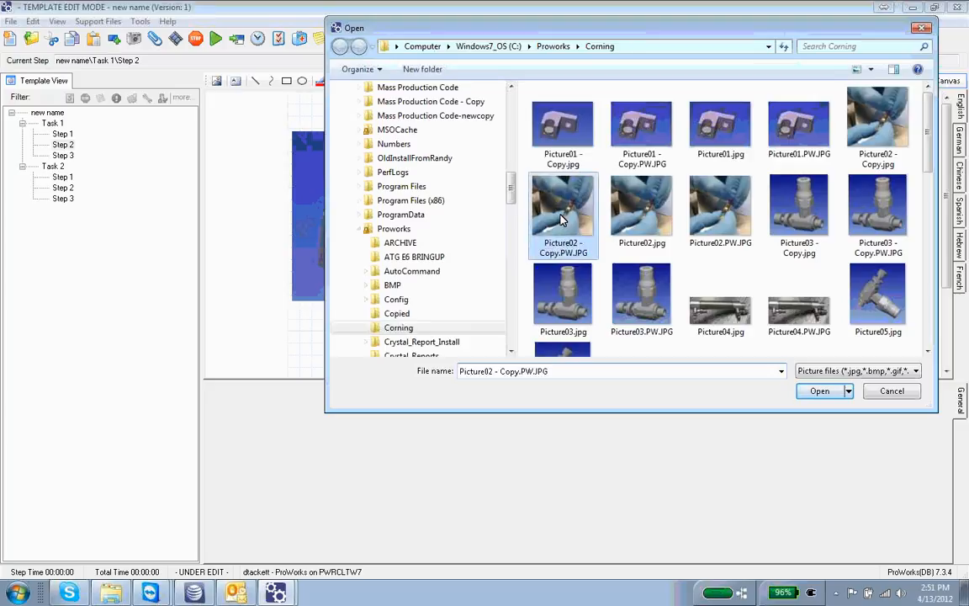
pyautogui.click(821, 390)
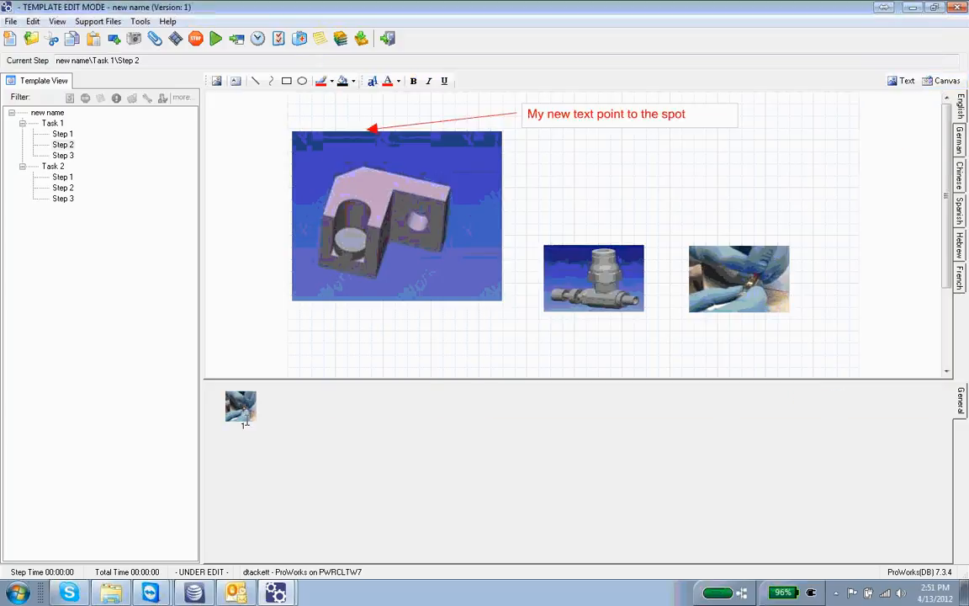
pyautogui.click(134, 39)
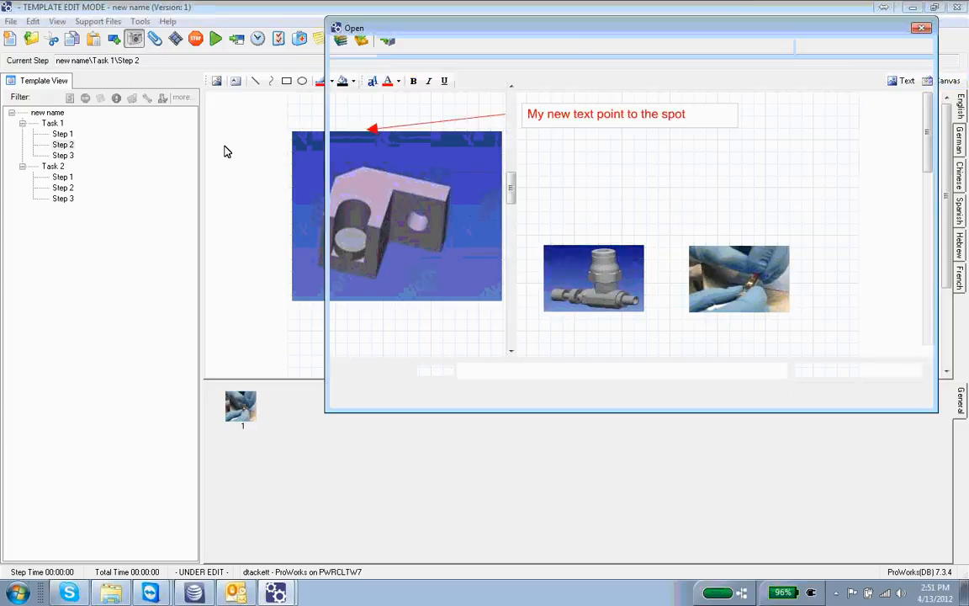
pyautogui.click(720, 209)
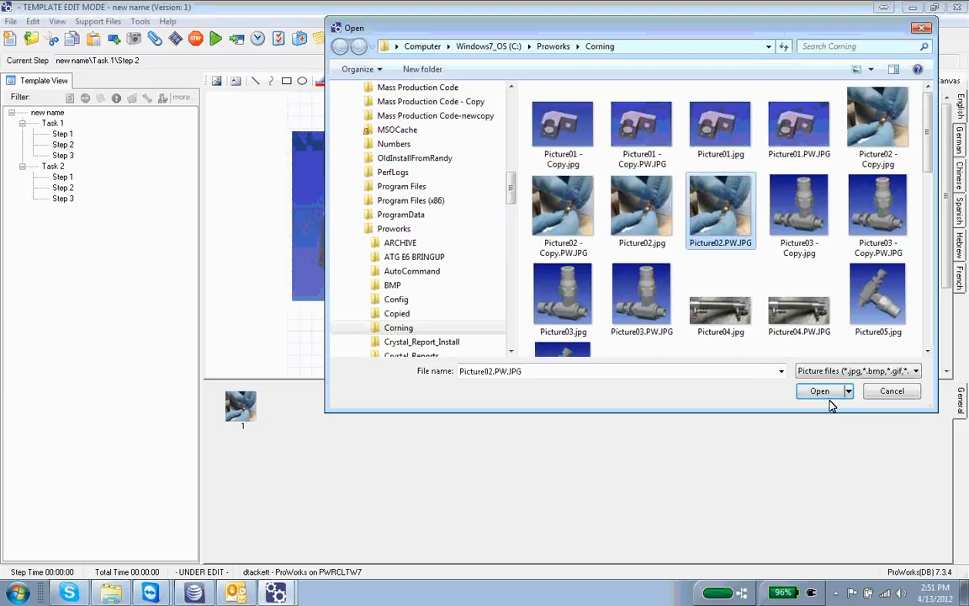
pyautogui.click(818, 392)
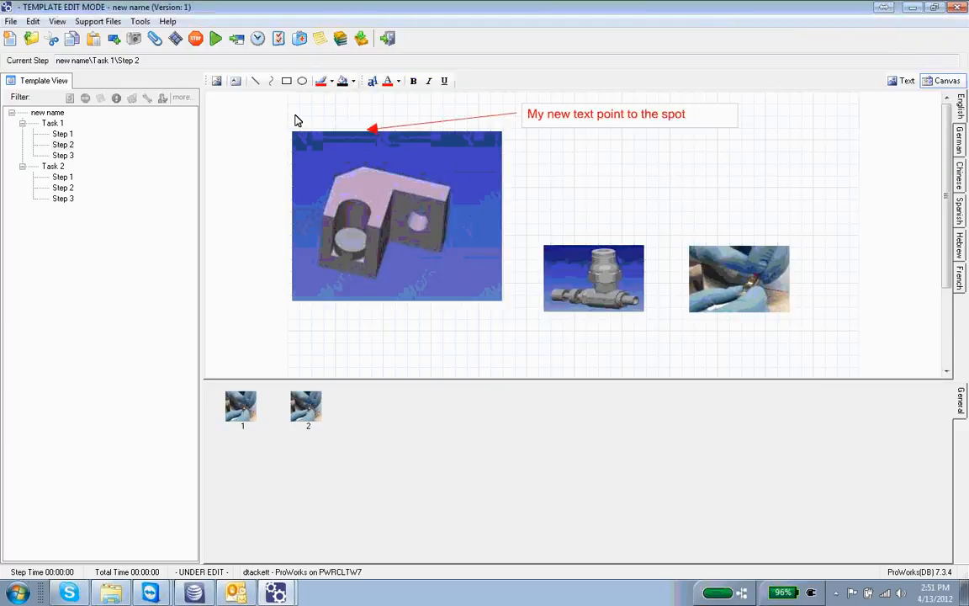
pyautogui.click(134, 39)
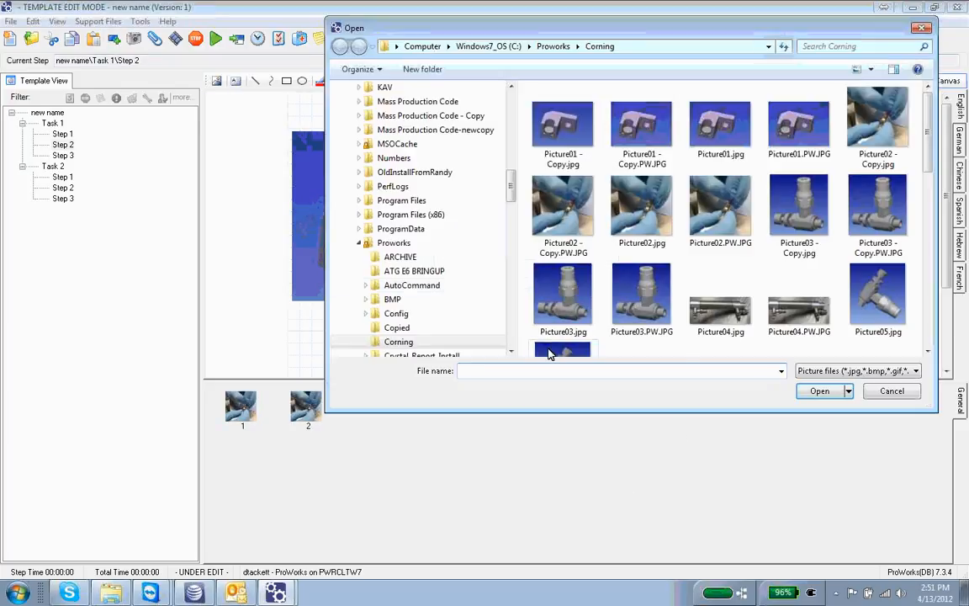
pyautogui.click(800, 313)
pyautogui.click(825, 396)
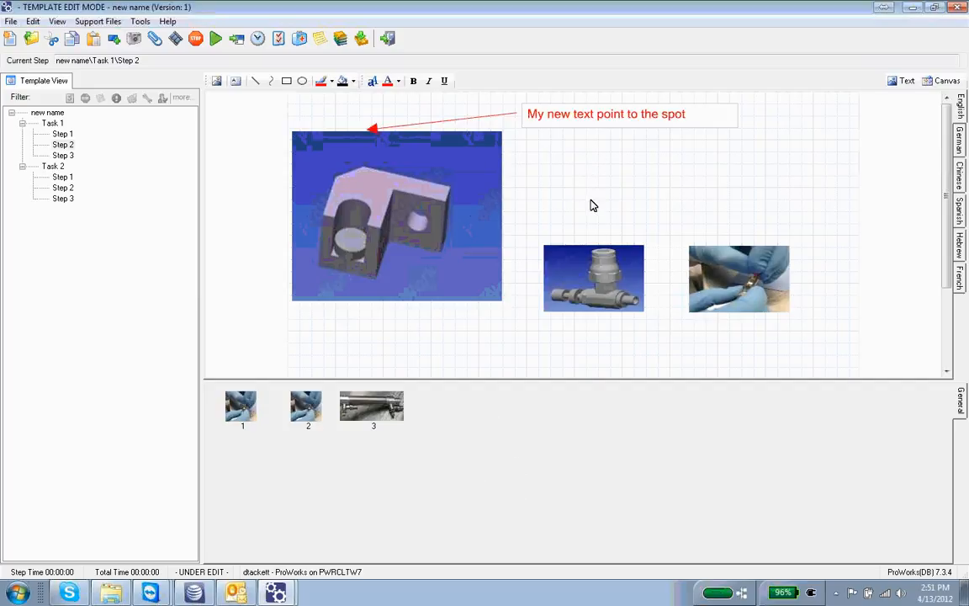
# Delete the second attached picture from Step 2, and open Step 1 of Task 1.
pyautogui.rightClick(307, 412)
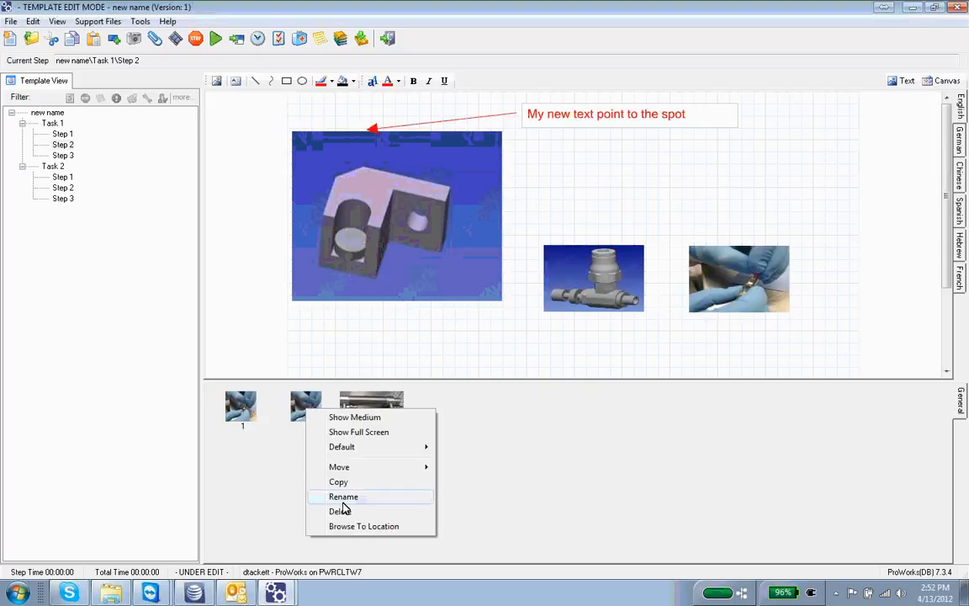
pyautogui.click(341, 511)
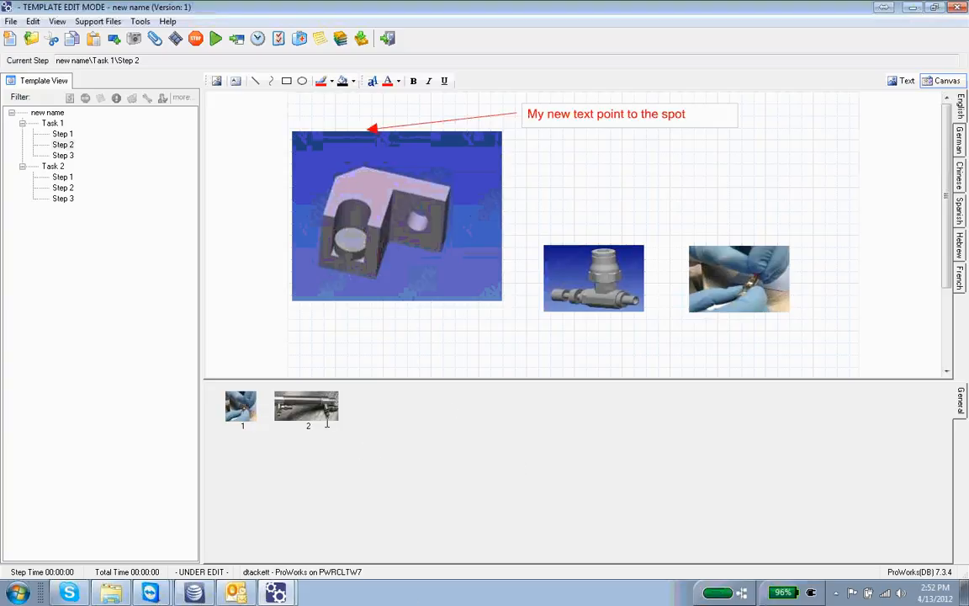
pyautogui.click(900, 80)
pyautogui.click(64, 135)
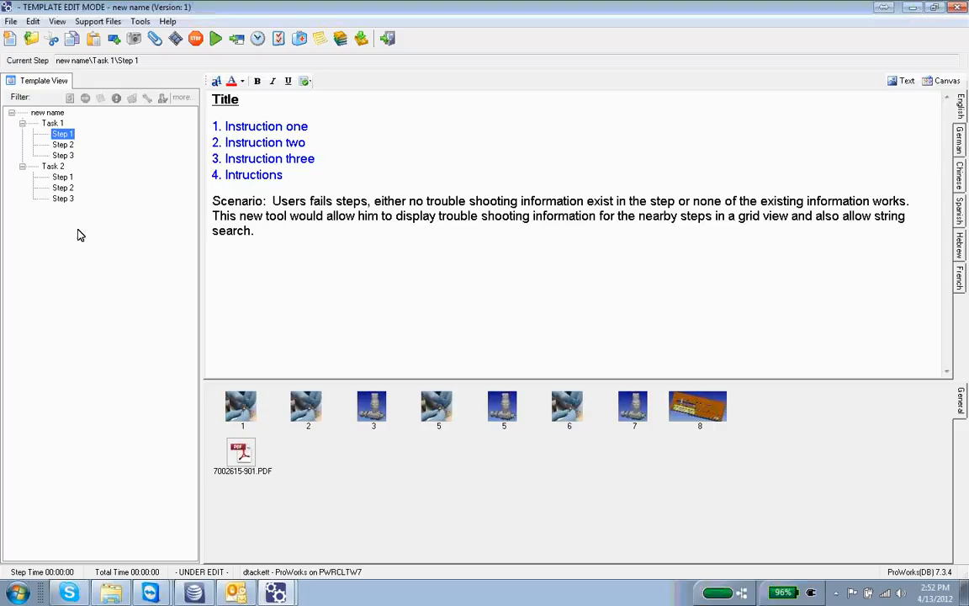
# Rename Task 1 as "Primary Assembly".
pyautogui.click(52, 124)
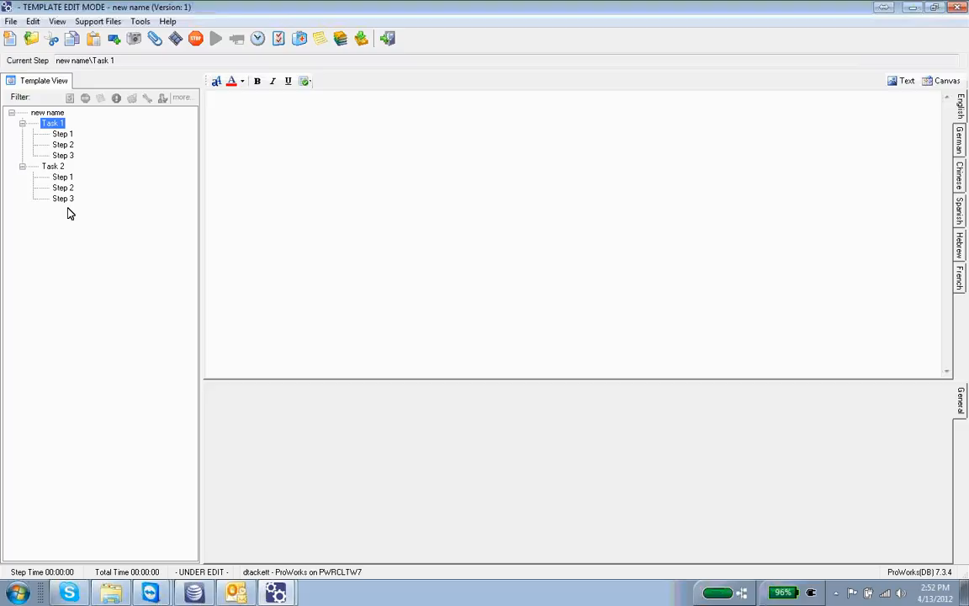
pyautogui.rightClick(53, 127)
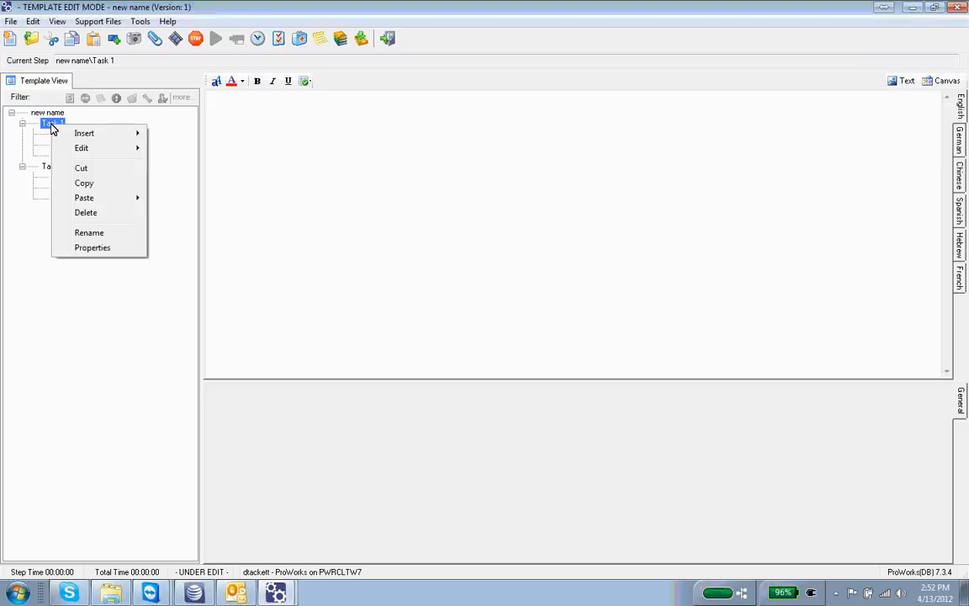
pyautogui.click(97, 233)
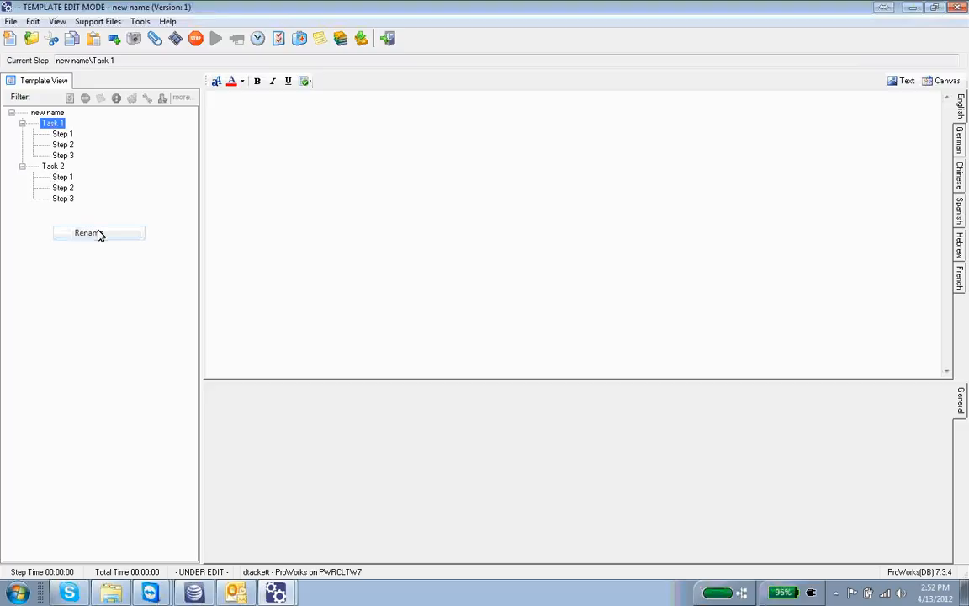
pyautogui.write('Pr')
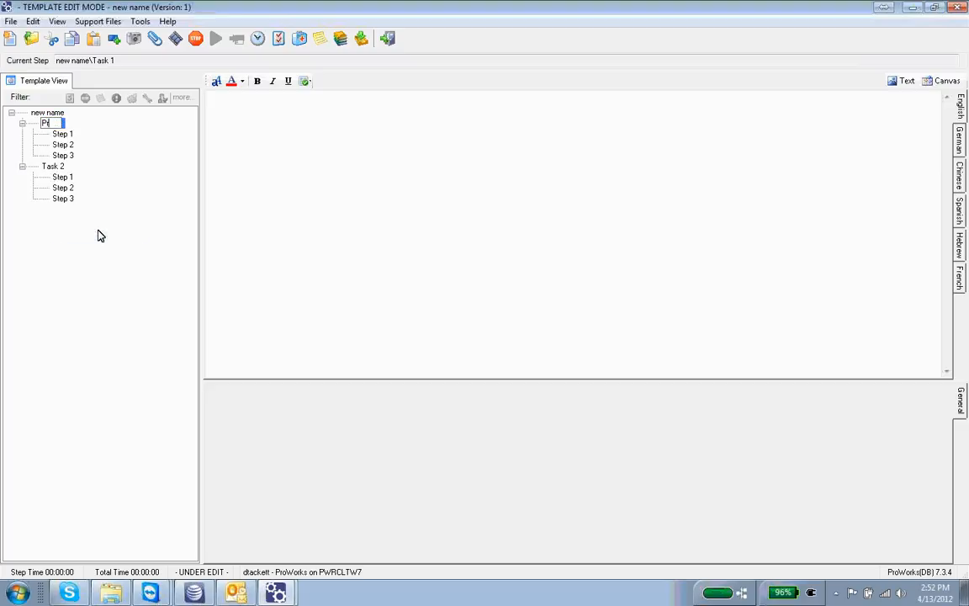
pyautogui.write('imary Assembly')
pyautogui.press('Return')
# Rename Task 2 as "Final Assembly".
pyautogui.rightClick(61, 165)
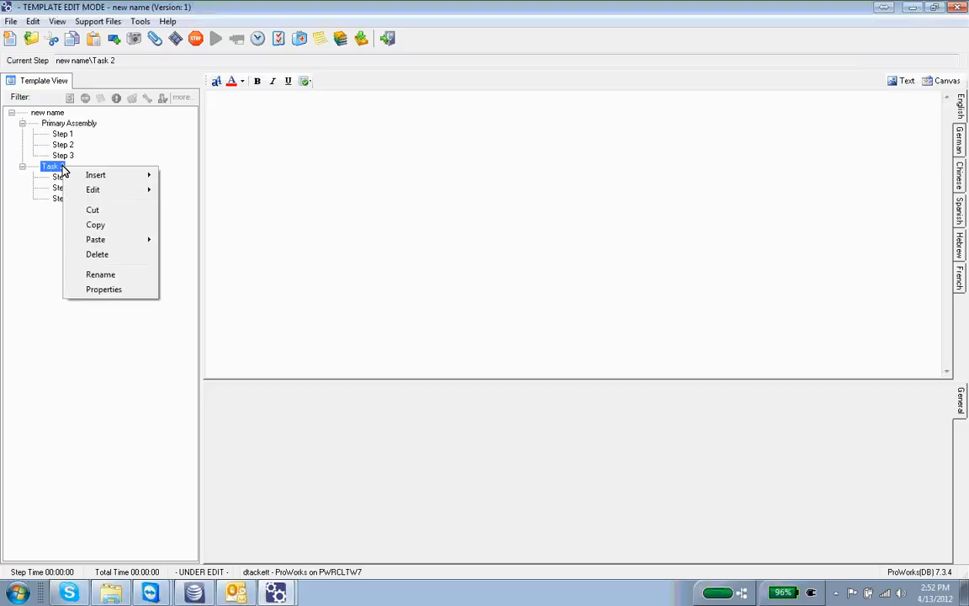
pyautogui.click(115, 276)
pyautogui.write('Fina')
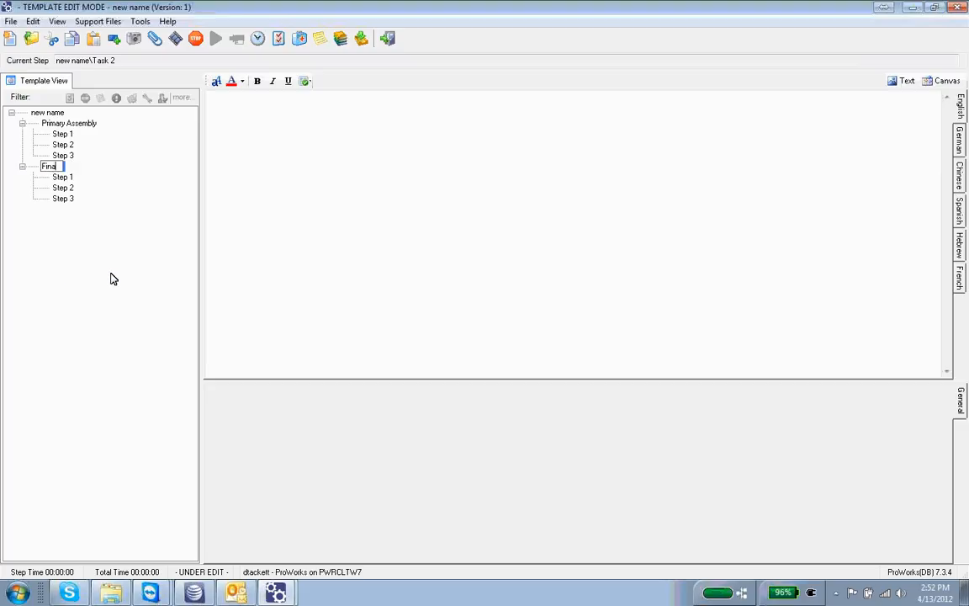
pyautogui.write('l Assembly')
pyautogui.press('Return')
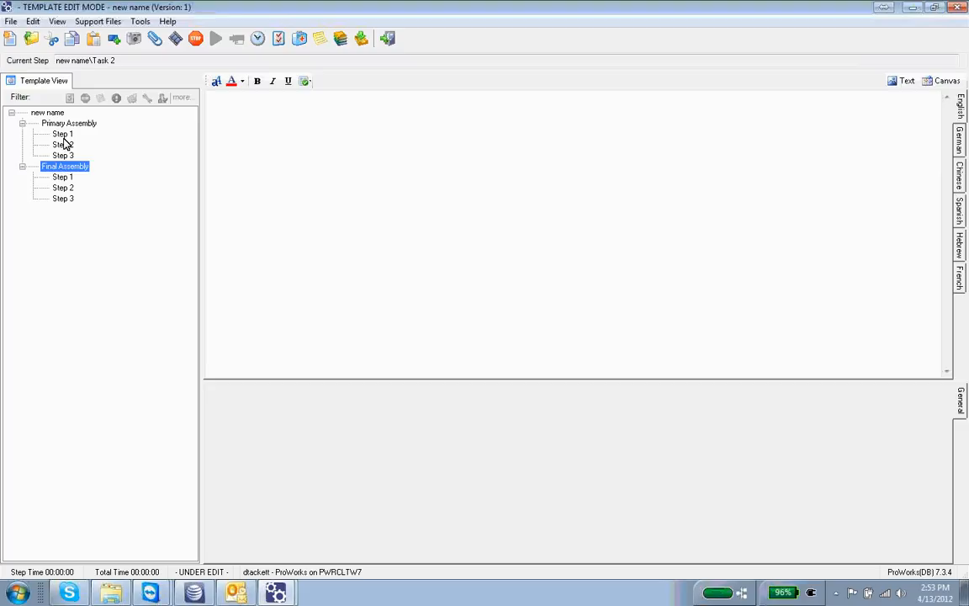
# Delete Step 3 from Final Assembly and insert a new step after Step 2 in its place.
pyautogui.rightClick(67, 200)
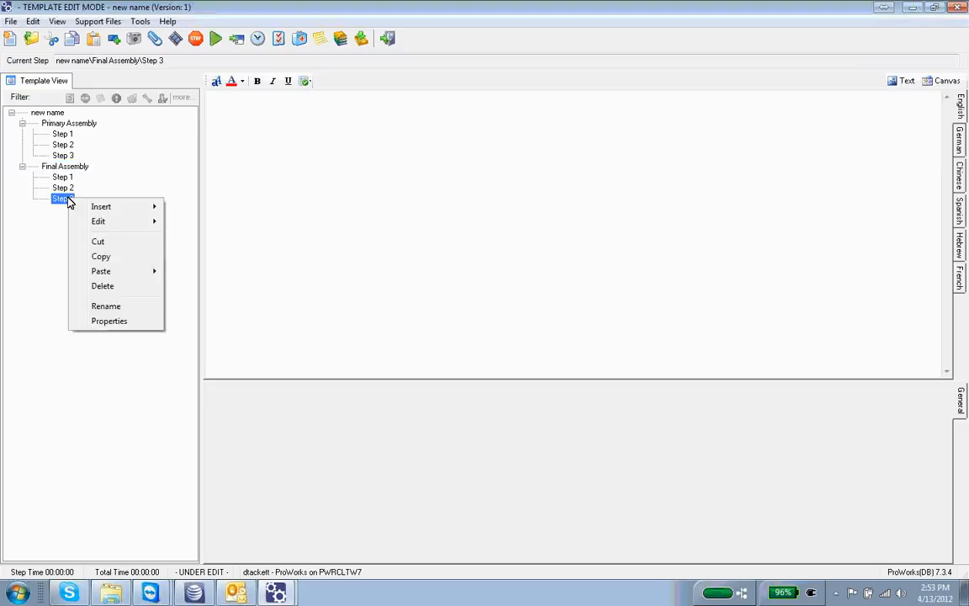
pyautogui.click(114, 287)
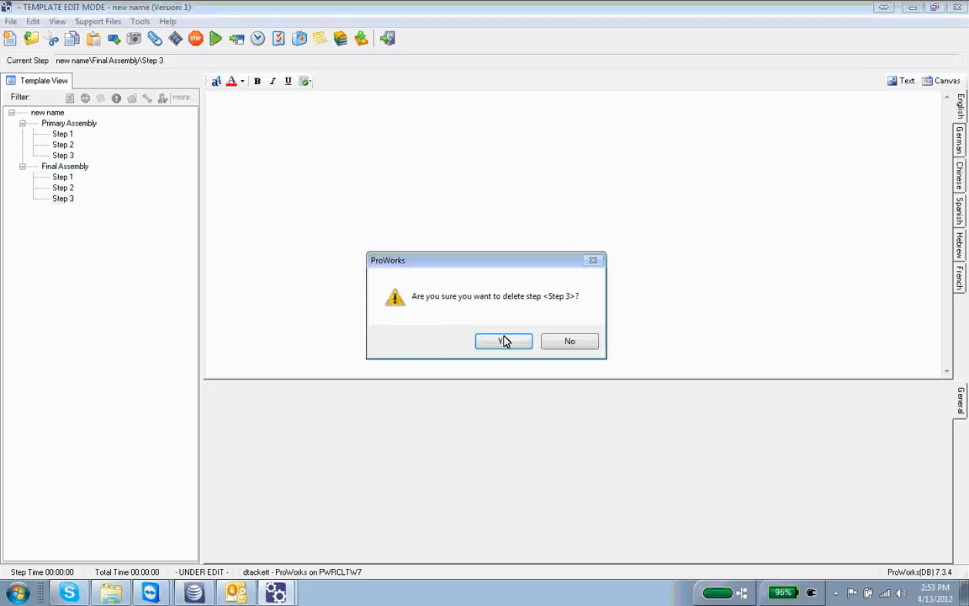
pyautogui.click(503, 340)
pyautogui.rightClick(67, 189)
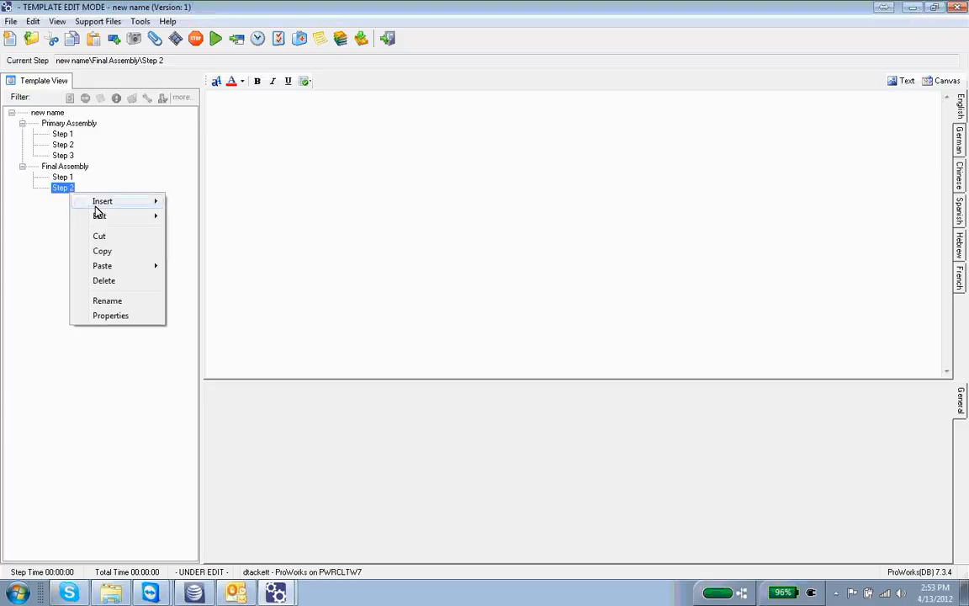
pyautogui.moveTo(118, 209)
pyautogui.click(190, 202)
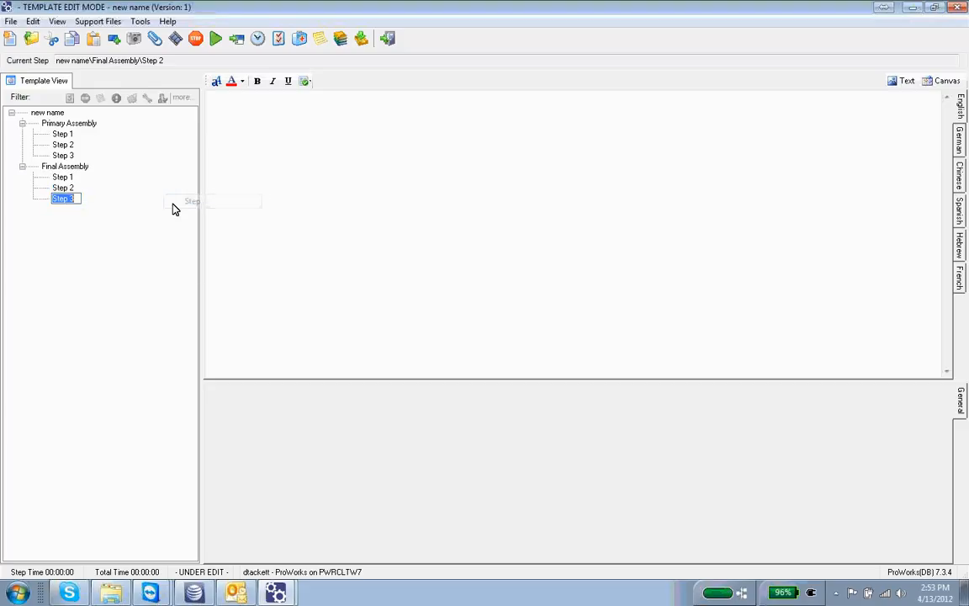
# Insert a child step under Step 3 of Final Assembly, keeping its default name.
pyautogui.click(57, 199)
pyautogui.rightClick(55, 201)
pyautogui.moveTo(71, 216)
pyautogui.click(195, 224)
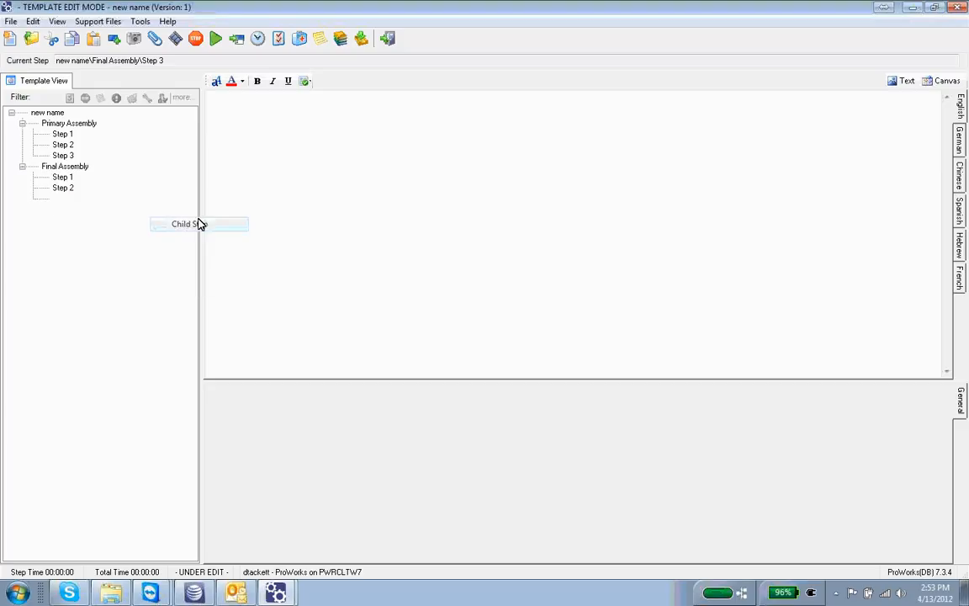
pyautogui.rightClick(71, 210)
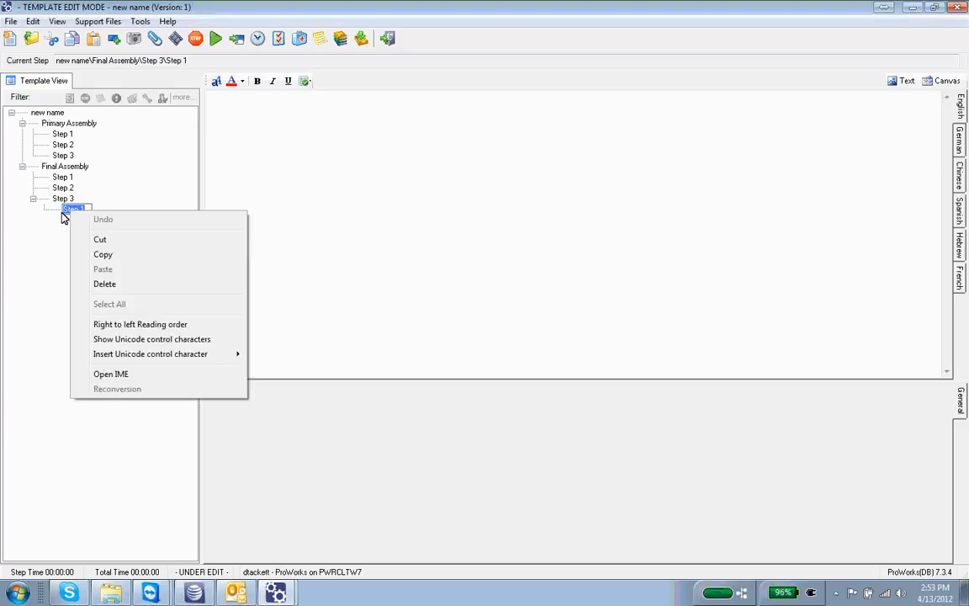
pyautogui.click(45, 243)
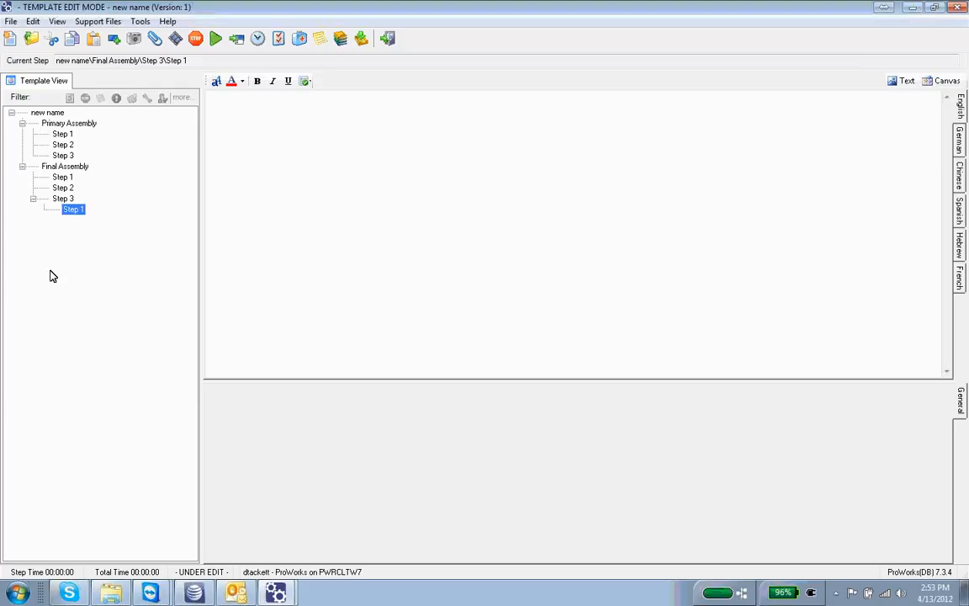
# Insert a second step after the child step under Step 3 of Final Assembly.
pyautogui.rightClick(67, 212)
pyautogui.moveTo(107, 222)
pyautogui.click(191, 224)
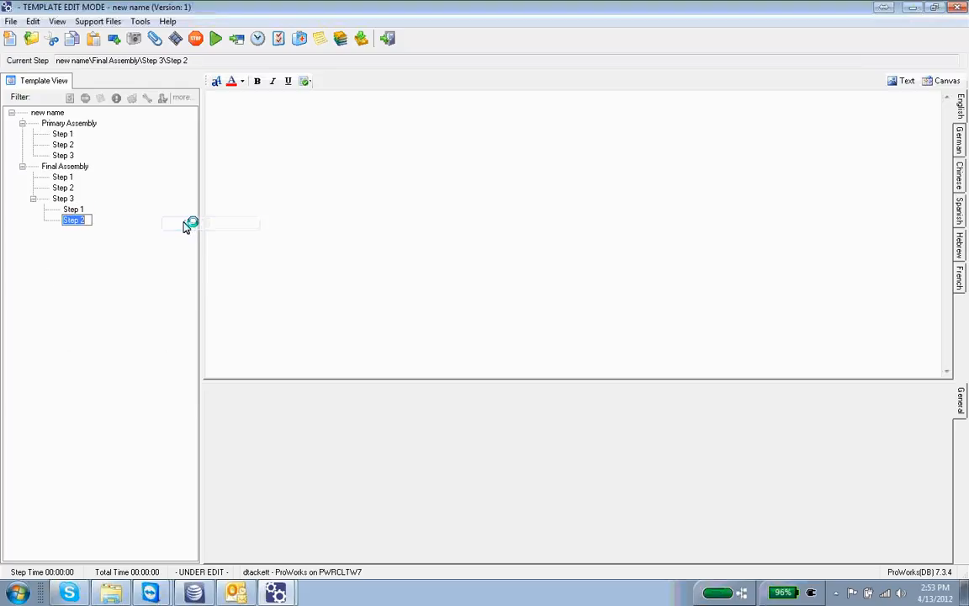
# Rename the first child step under Step 3 as "sub step a".
pyautogui.rightClick(66, 212)
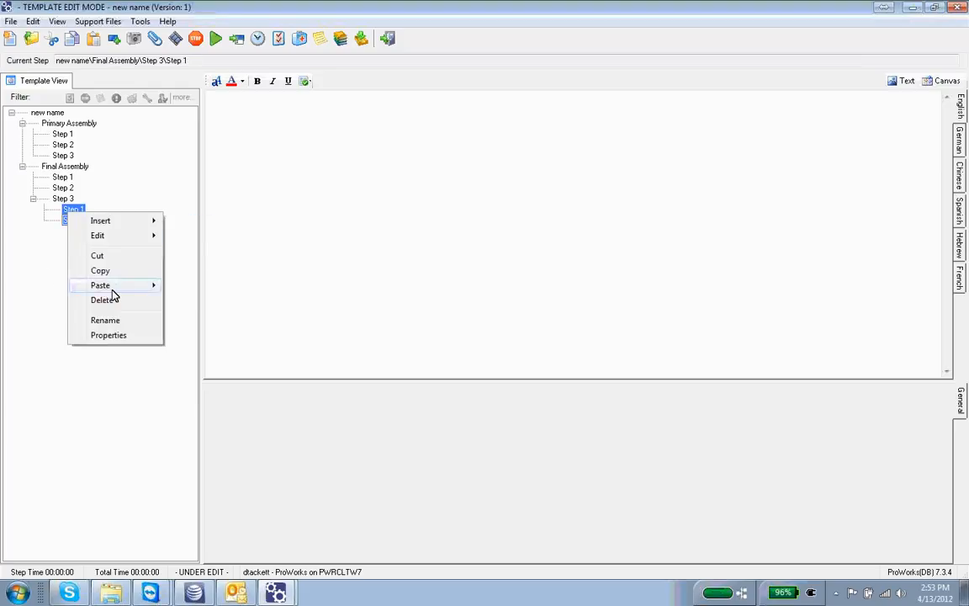
pyautogui.click(119, 326)
pyautogui.write('su')
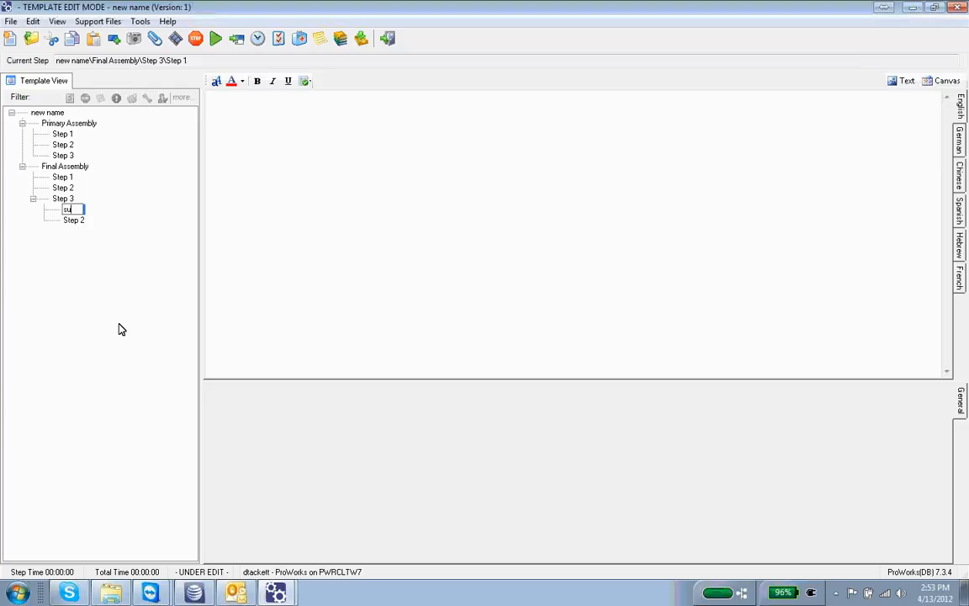
pyautogui.write('b step a')
# Rename the second child step under Step 3 of Final Assembly as "sub step b".
pyautogui.rightClick(73, 221)
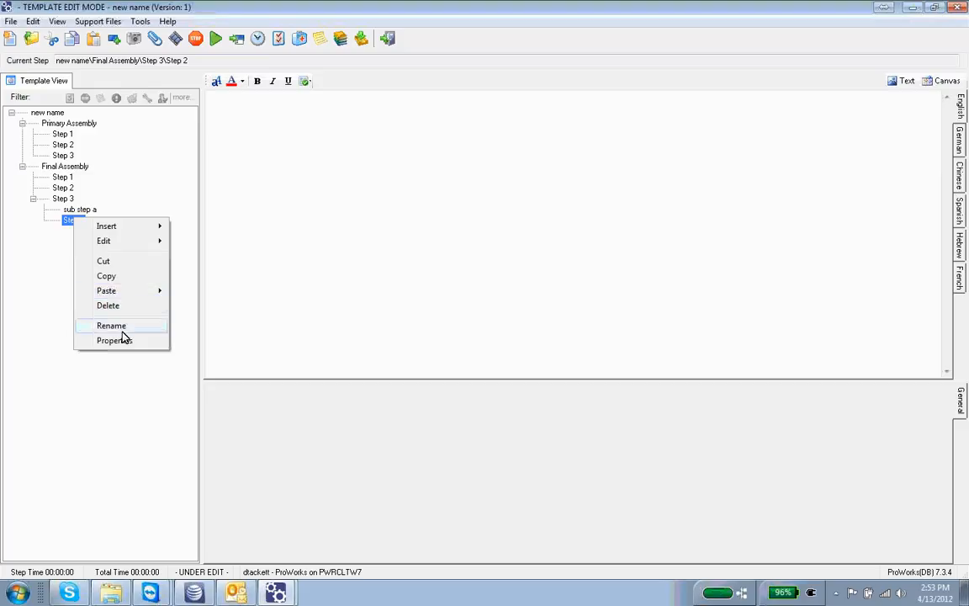
pyautogui.click(123, 327)
pyautogui.write('sub s')
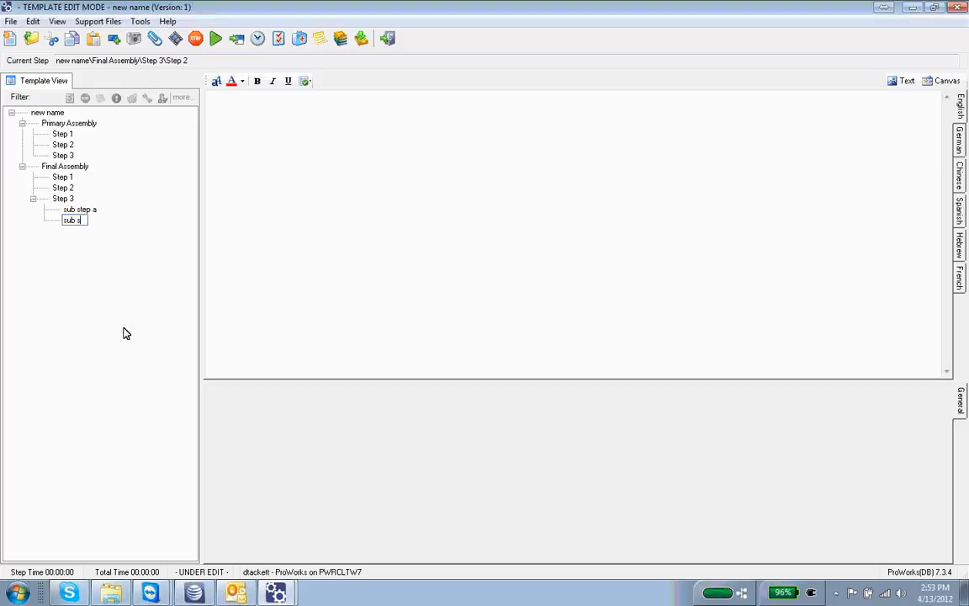
pyautogui.write('tep b')
pyautogui.press('Return')
pyautogui.click(61, 187)
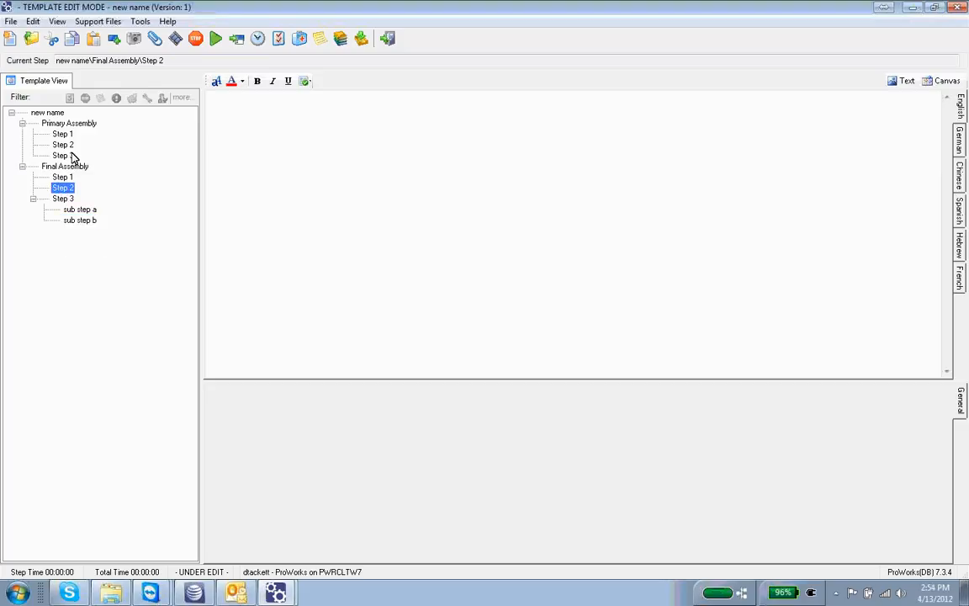
# Examine which editing options are available for the Primary Assembly task.
pyautogui.click(65, 125)
pyautogui.rightClick(66, 131)
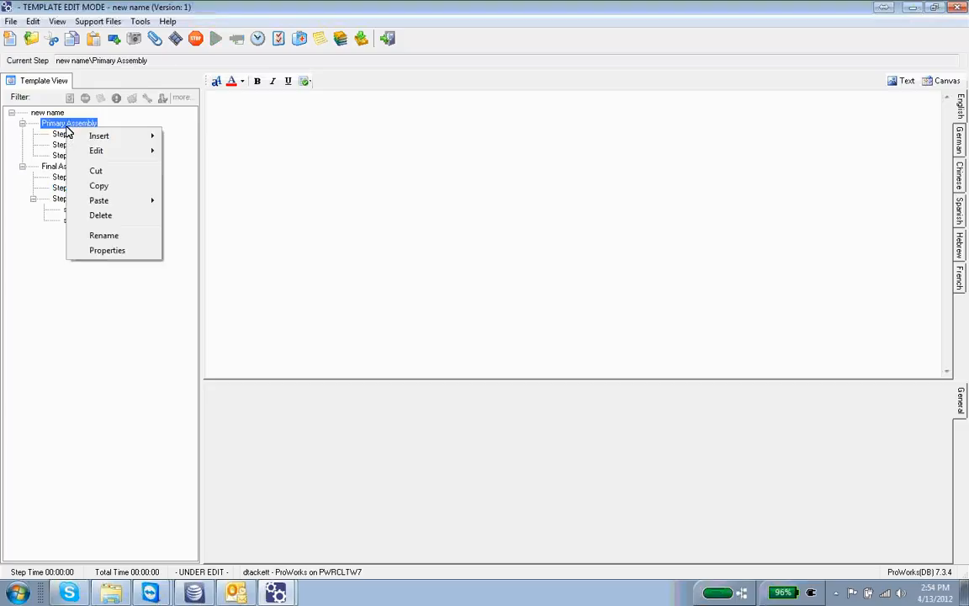
pyautogui.moveTo(99, 154)
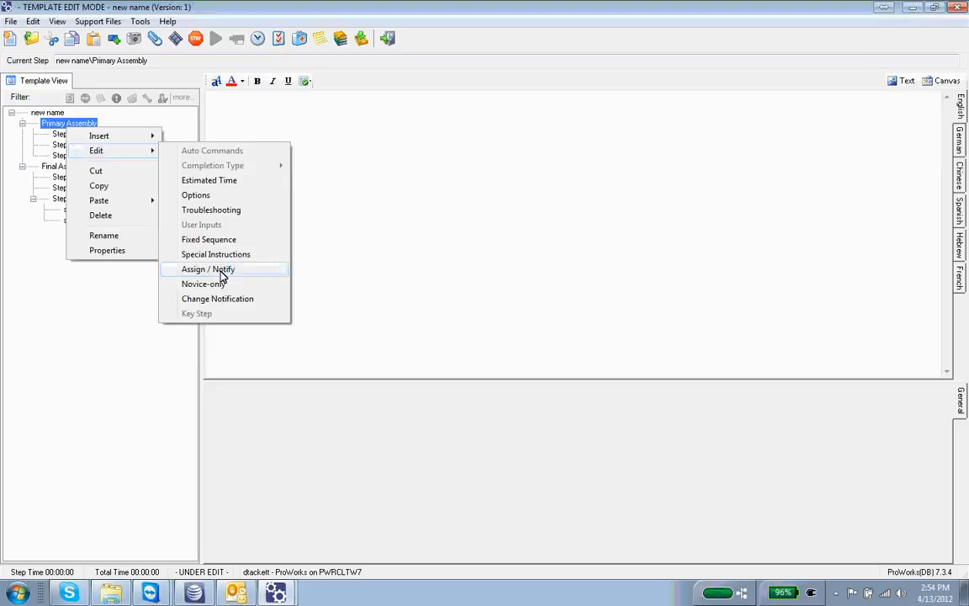
pyautogui.click(38, 376)
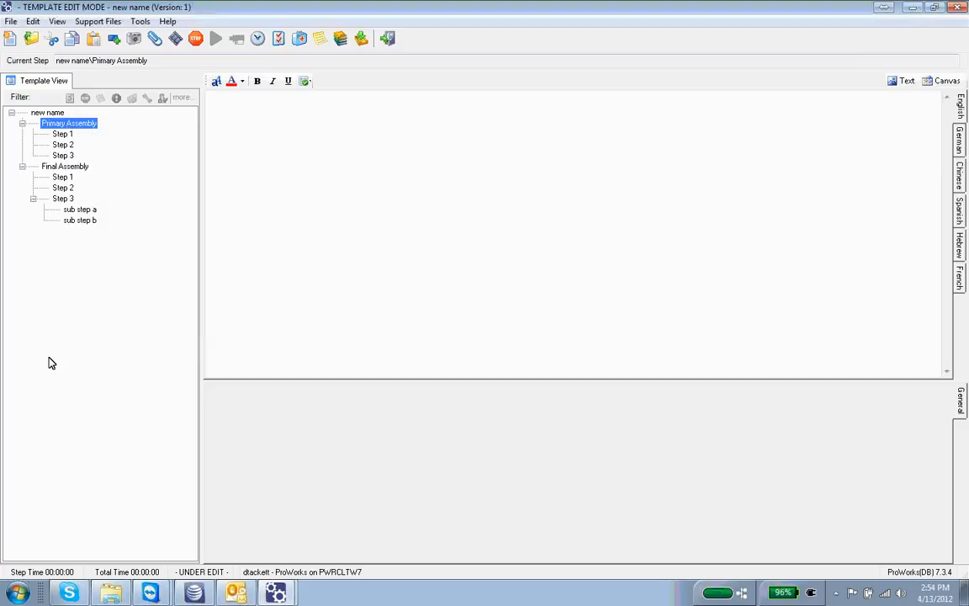
# Examine the editing options offered for Step 2 of Primary Assembly.
pyautogui.click(61, 145)
pyautogui.rightClick(58, 149)
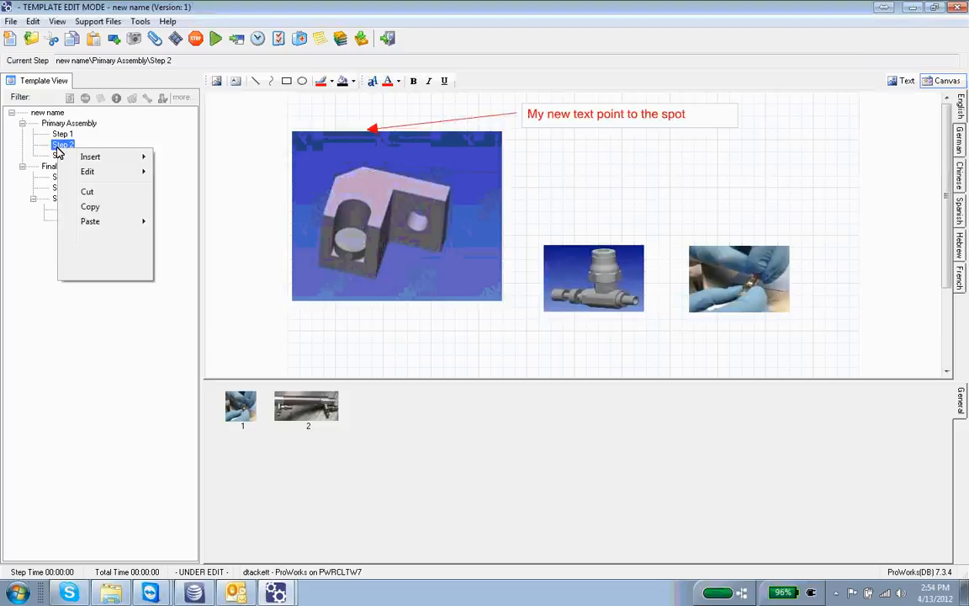
pyautogui.moveTo(78, 173)
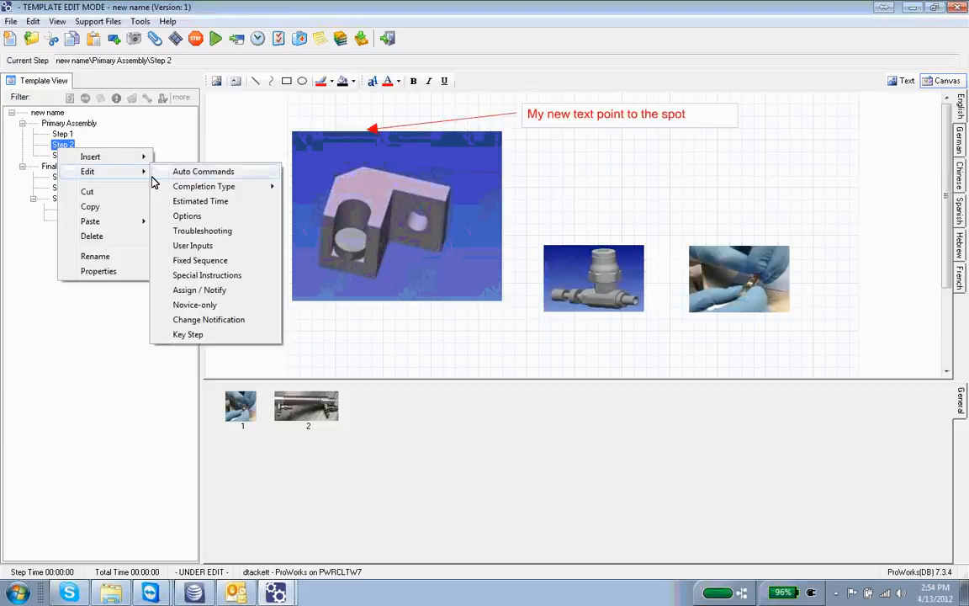